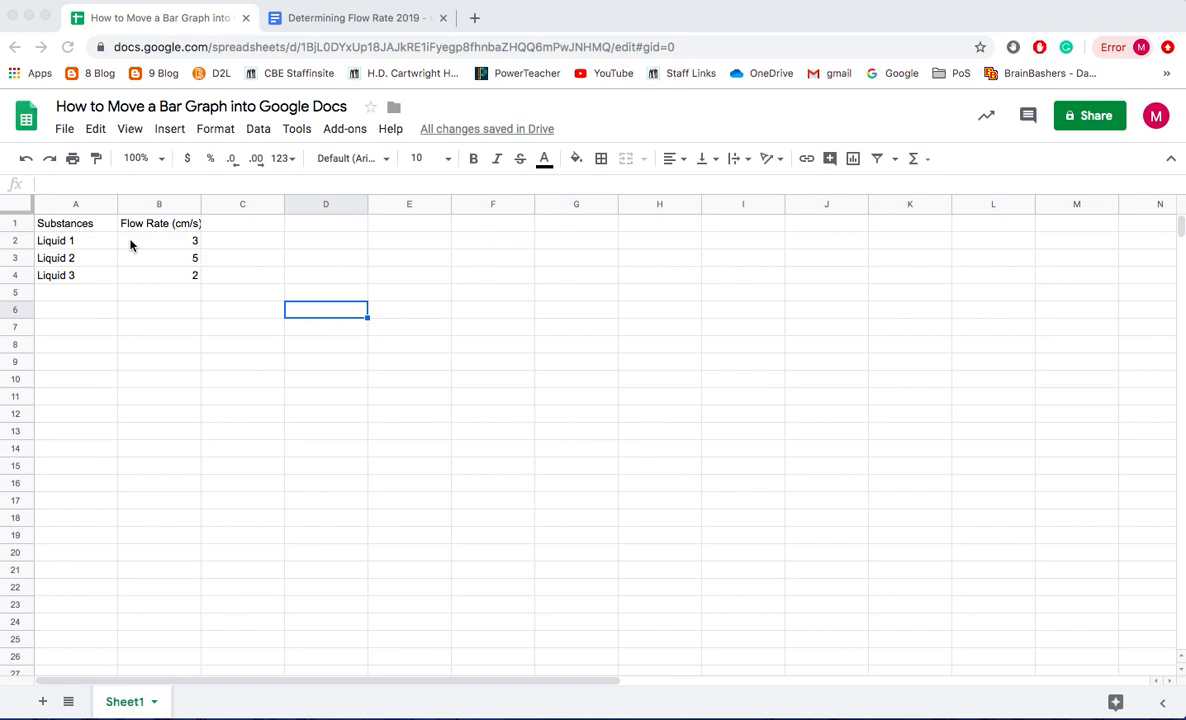
Open Google Sheets in a new browser tab and create a blank spreadsheet
click(475, 20)
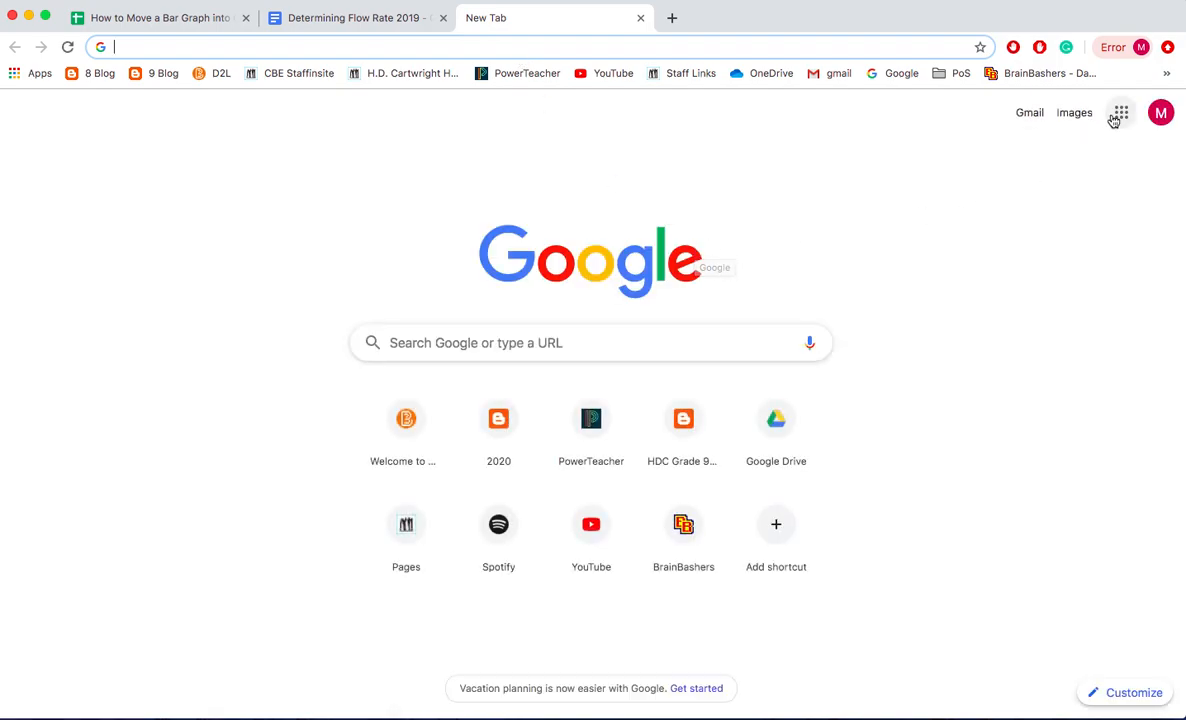
click(1121, 116)
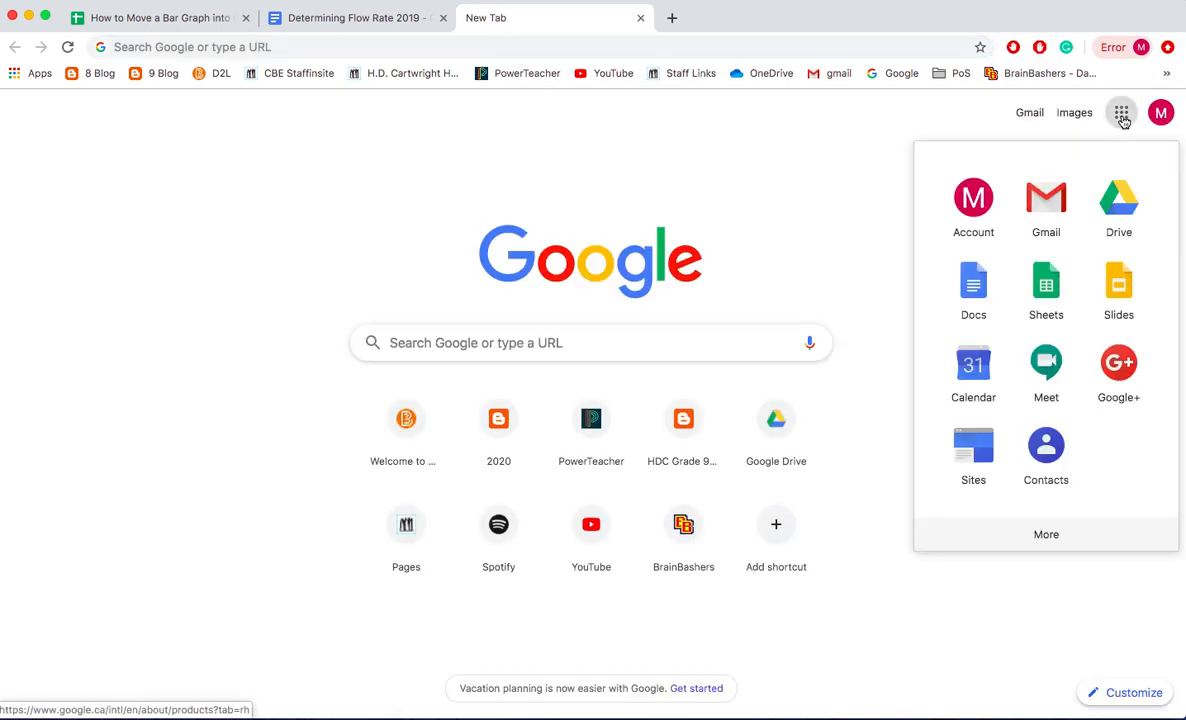
click(1044, 286)
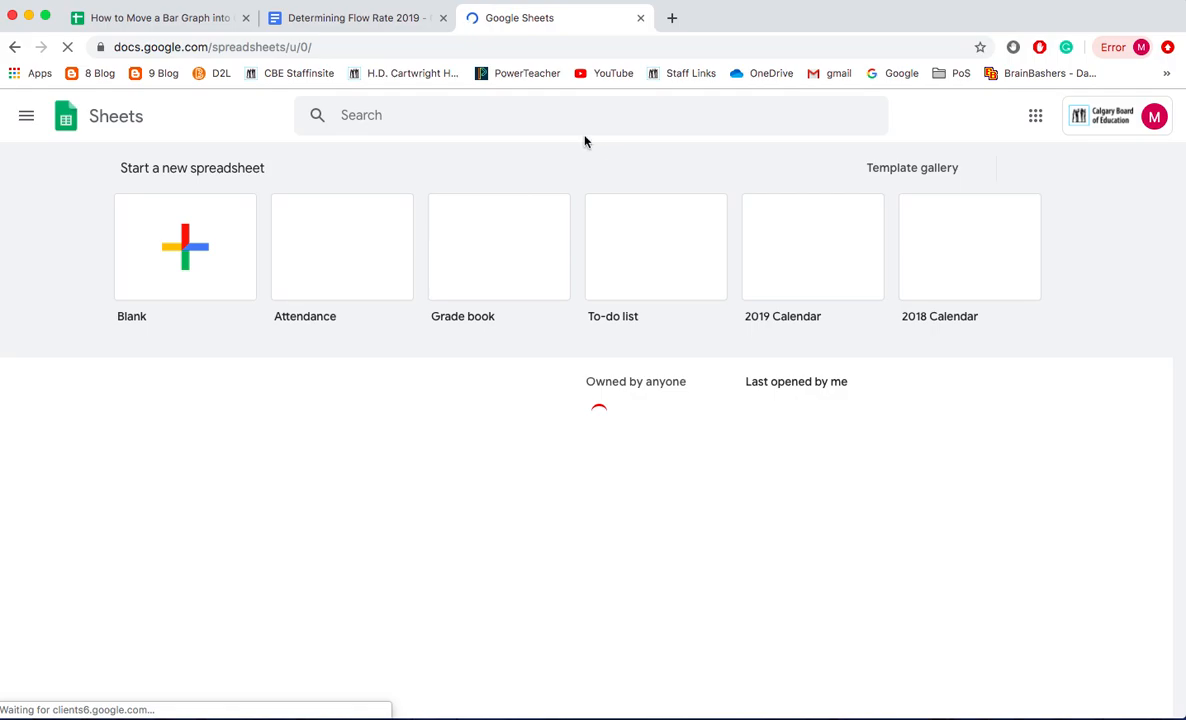
click(204, 254)
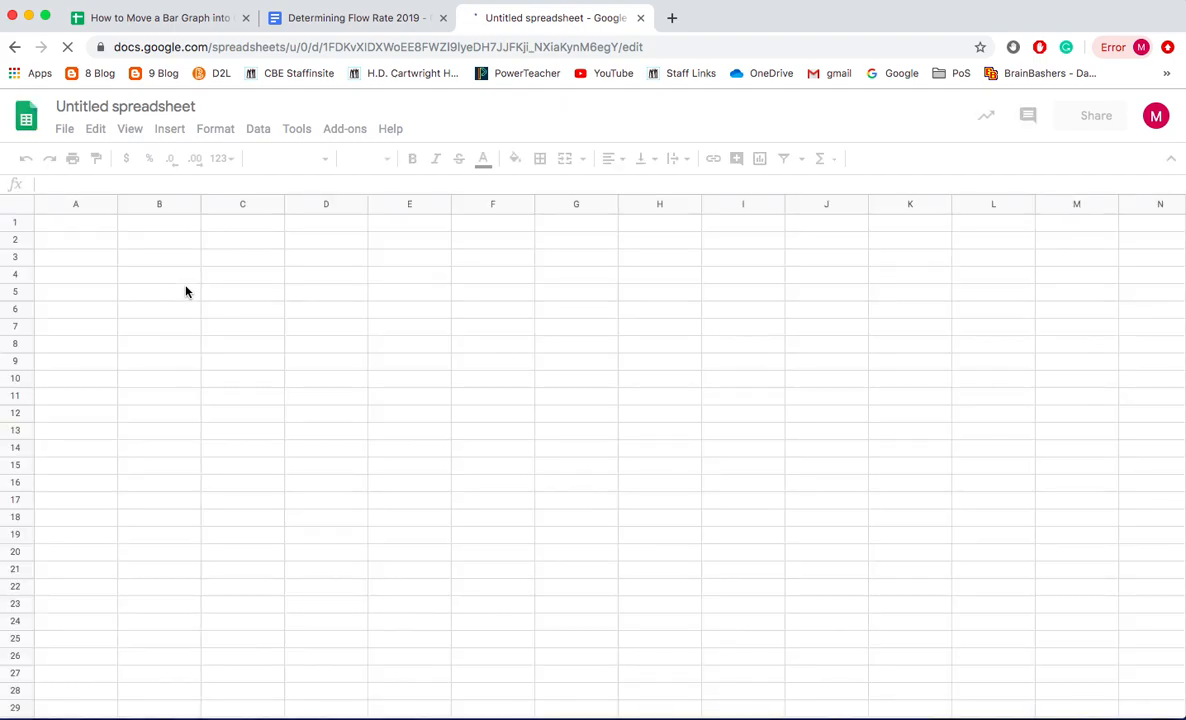
Return to the "How to Move a Bar Graph into Google Docs" spreadsheet and examine the Substances entries and the Flow Rate (cm/s) heading
click(147, 19)
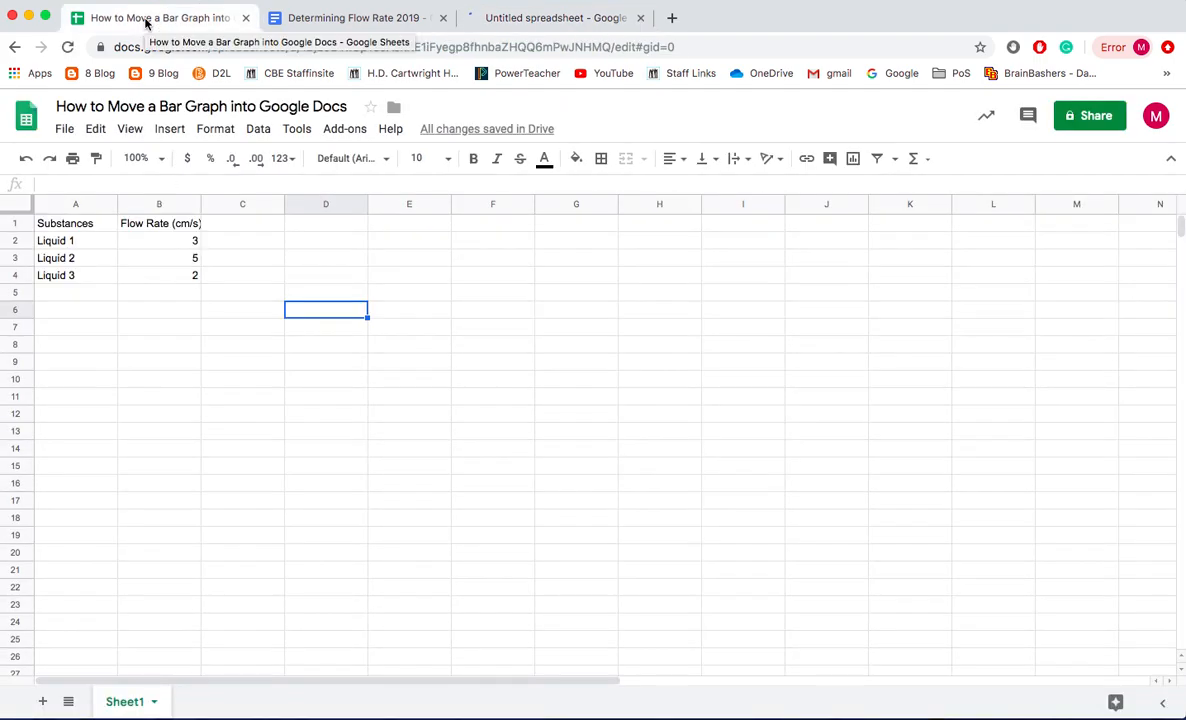
click(71, 225)
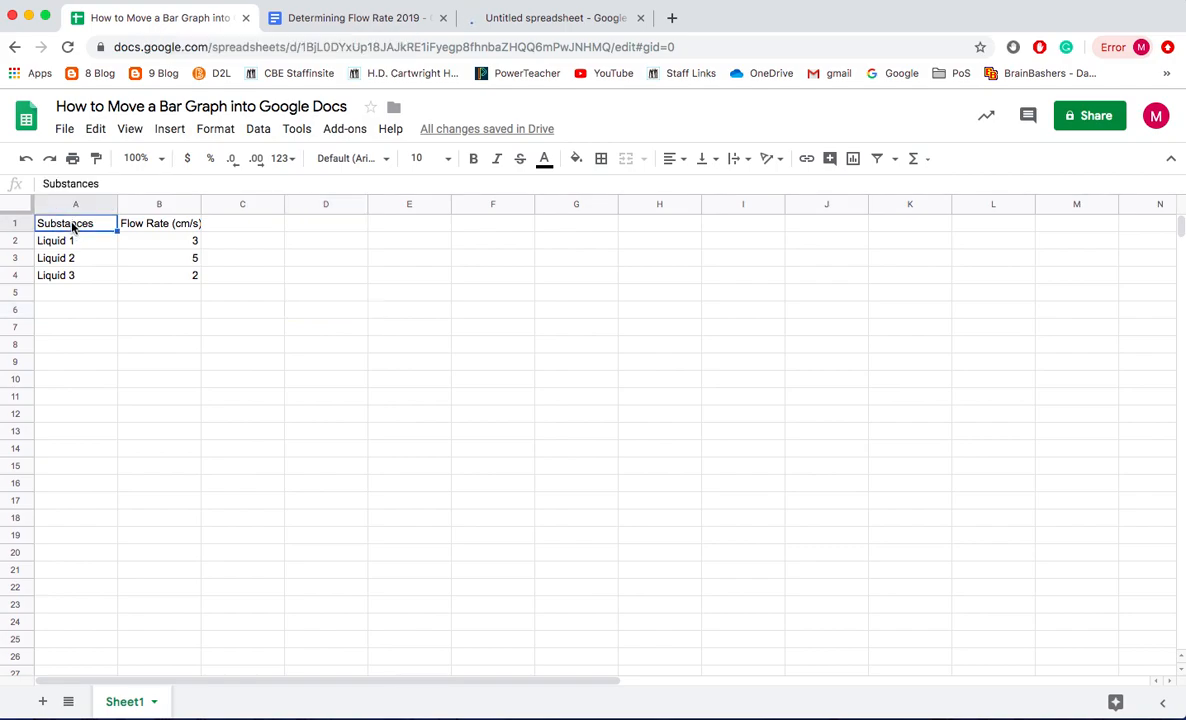
key(Down)
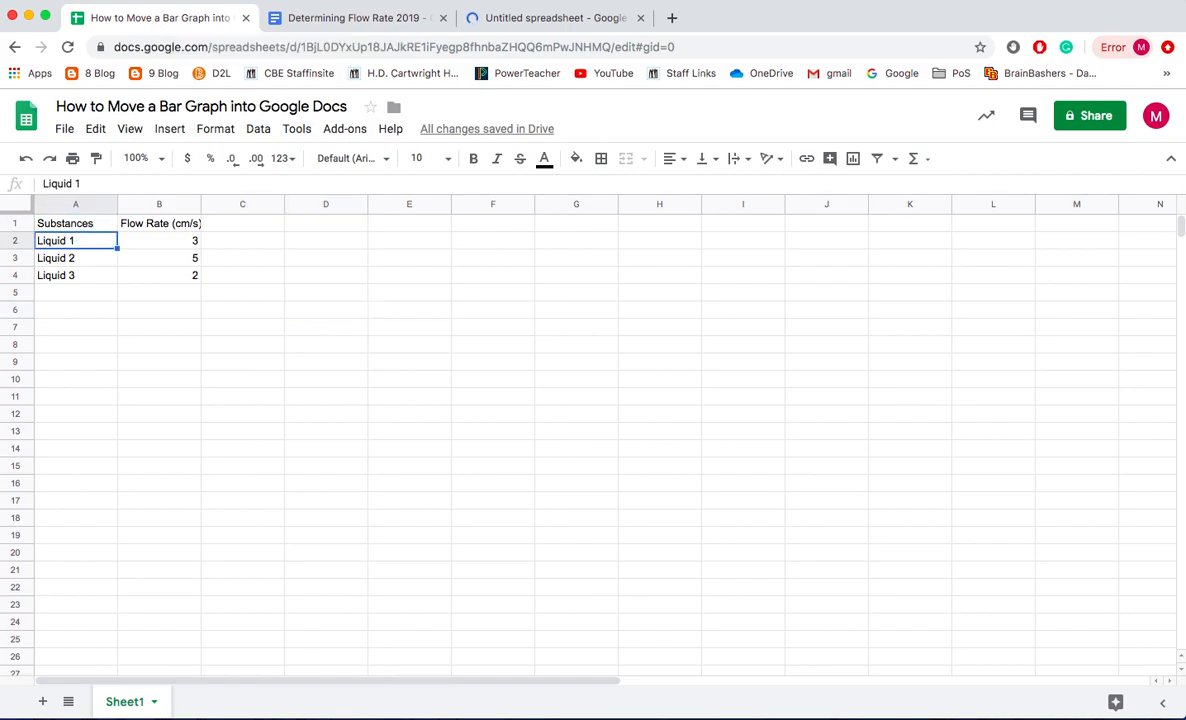
key(Down)
key(Down)
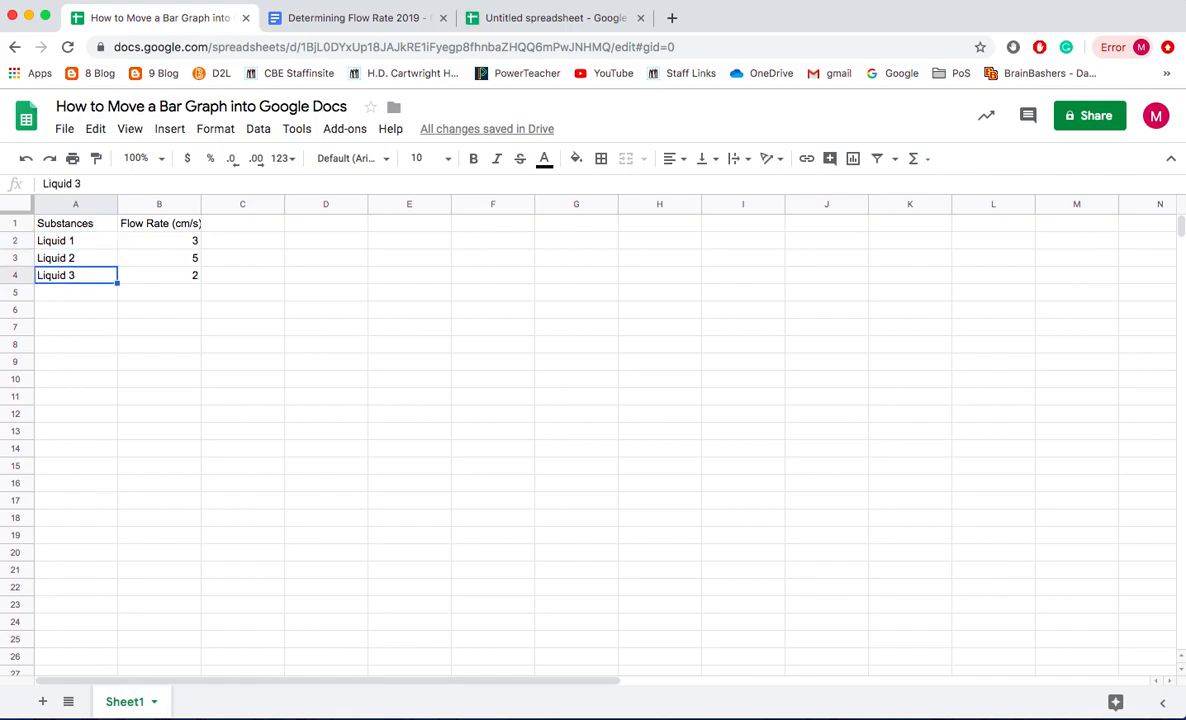
key(Down)
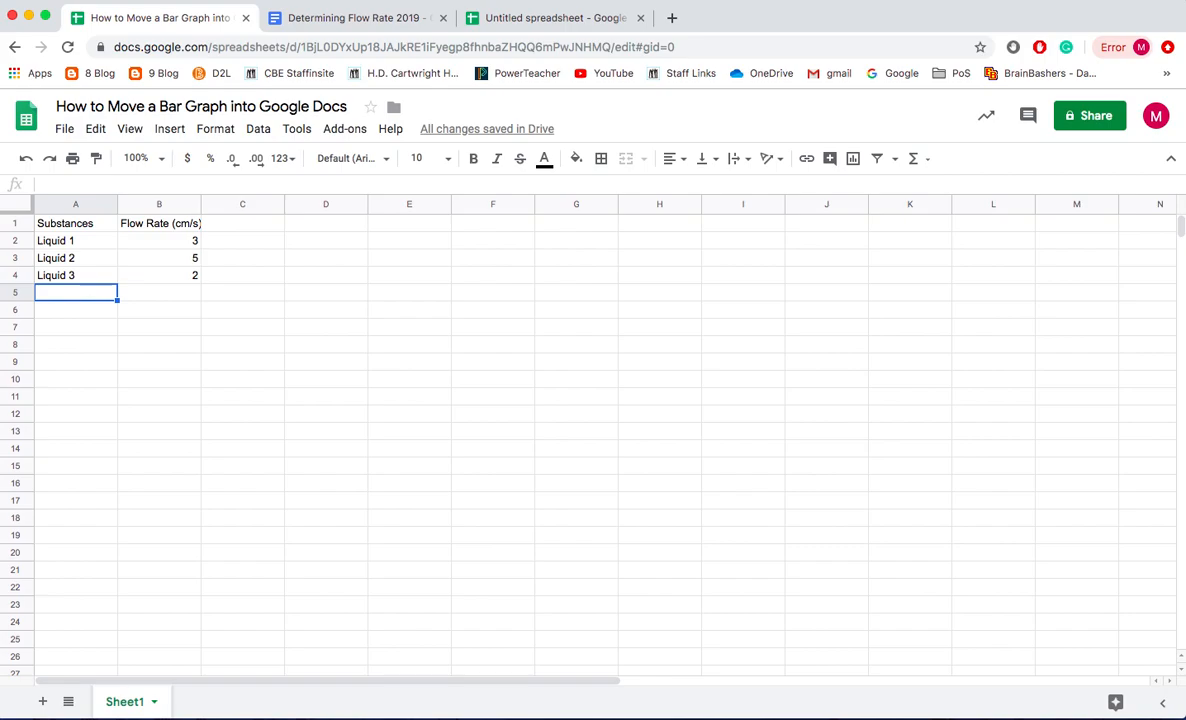
key(Up)
key(Up)
key(Up)
key(Up)
key(Right)
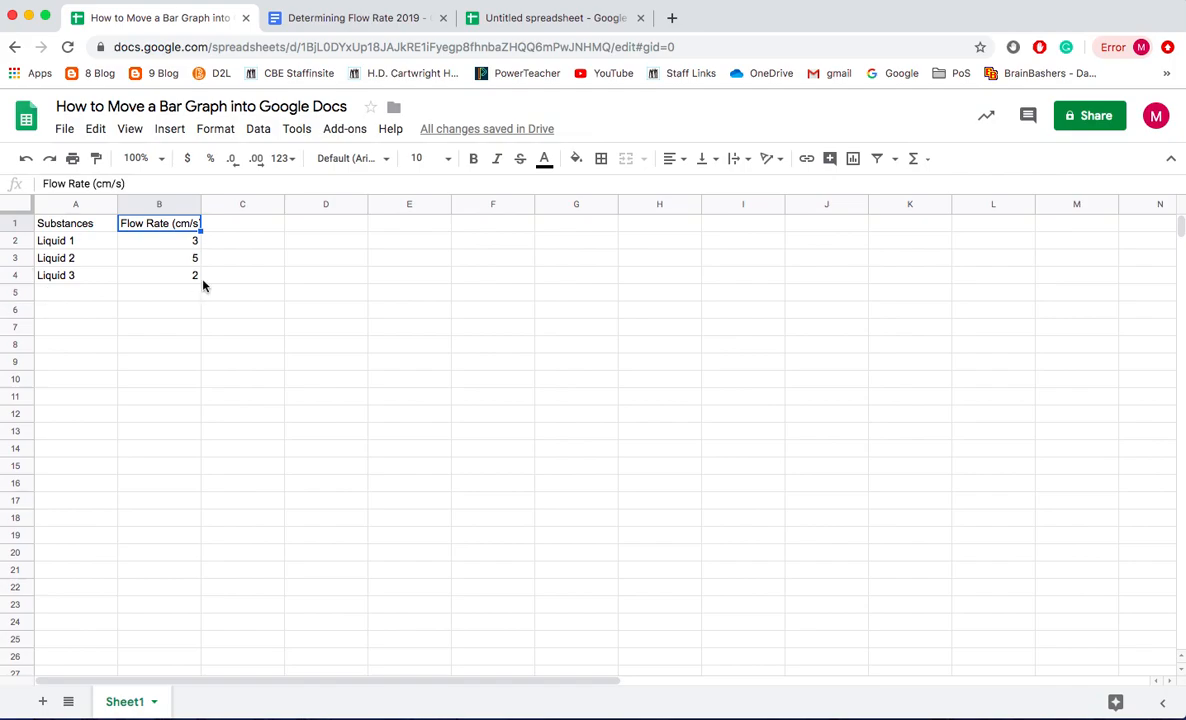
double_click(184, 224)
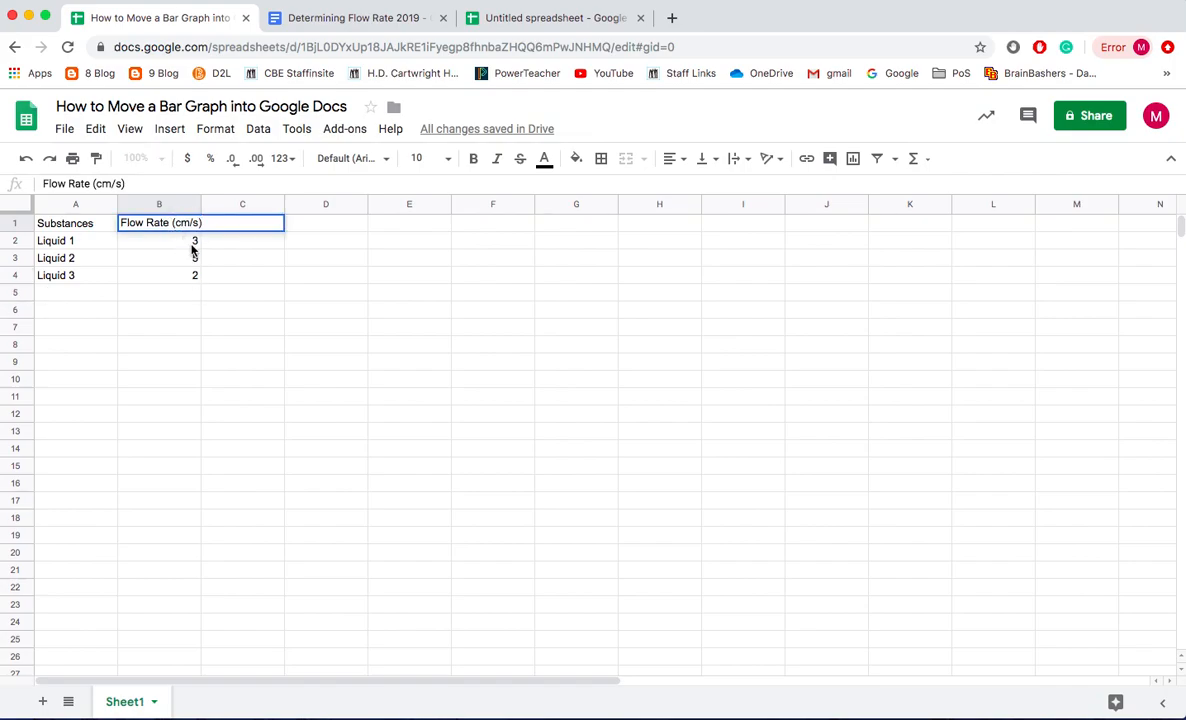
click(195, 243)
double_click(196, 246)
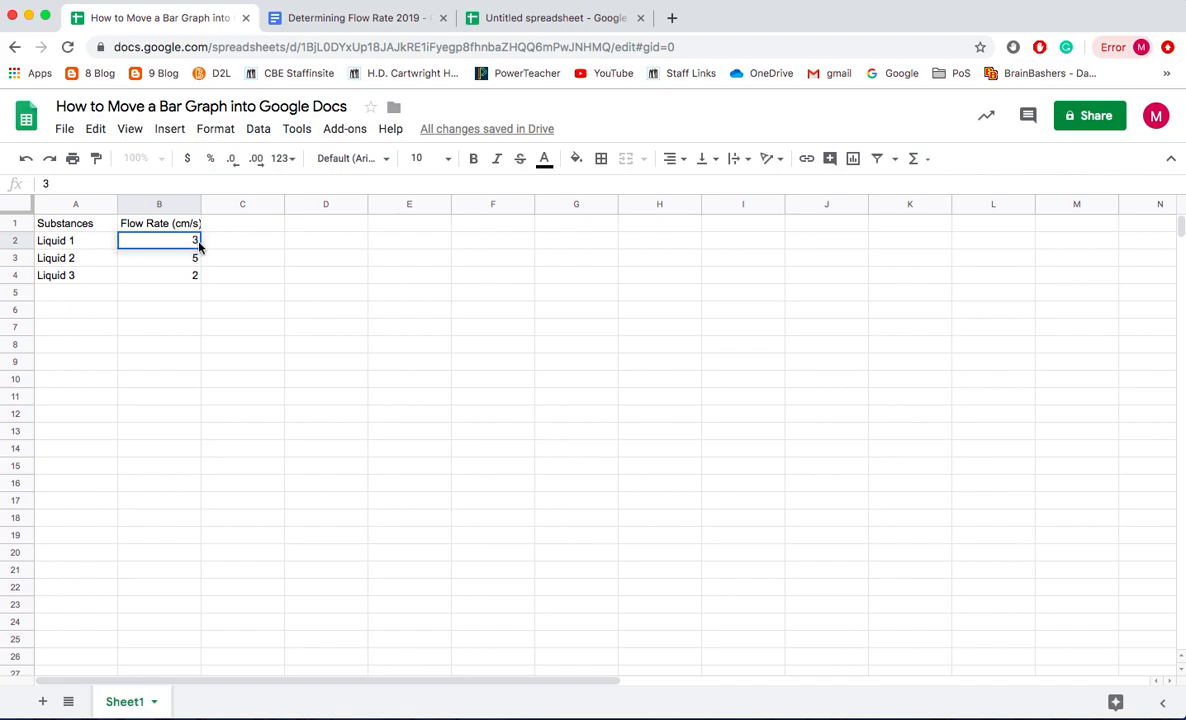
text(cm/s)
key(BackSpace)
key(BackSpace)
key(BackSpace)
key(BackSpace)
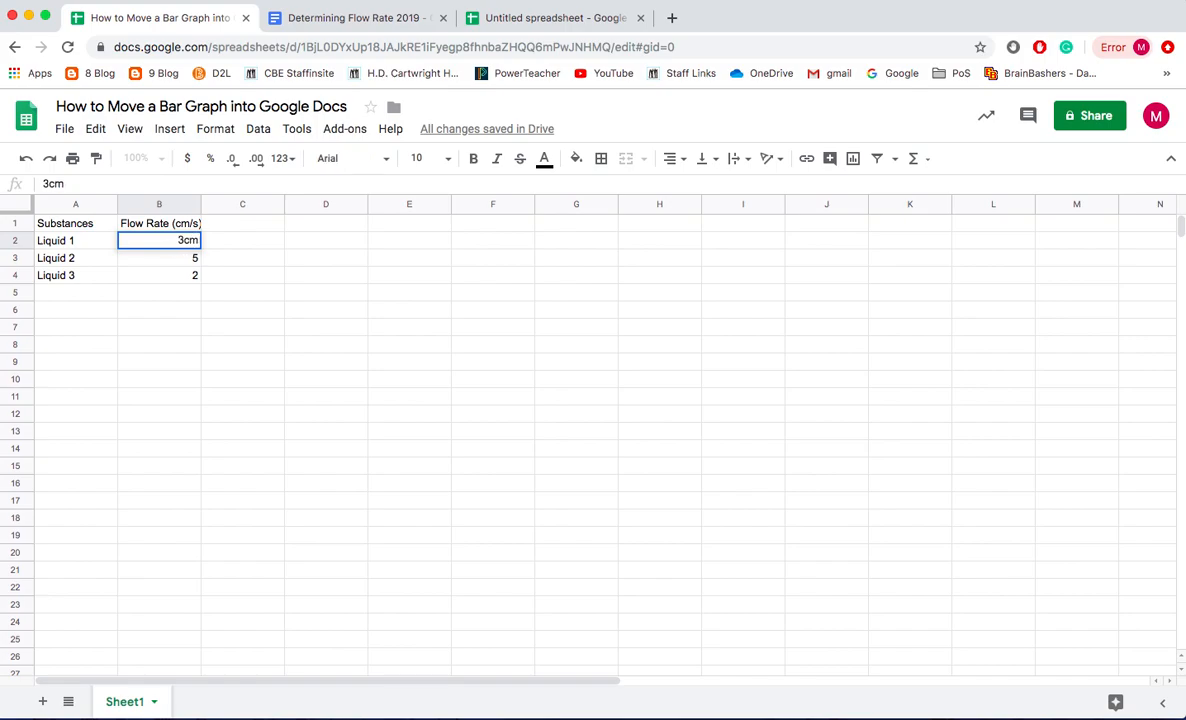
Set the flow rate of Liquid 3 in cell B4 to 0.25
click(194, 277)
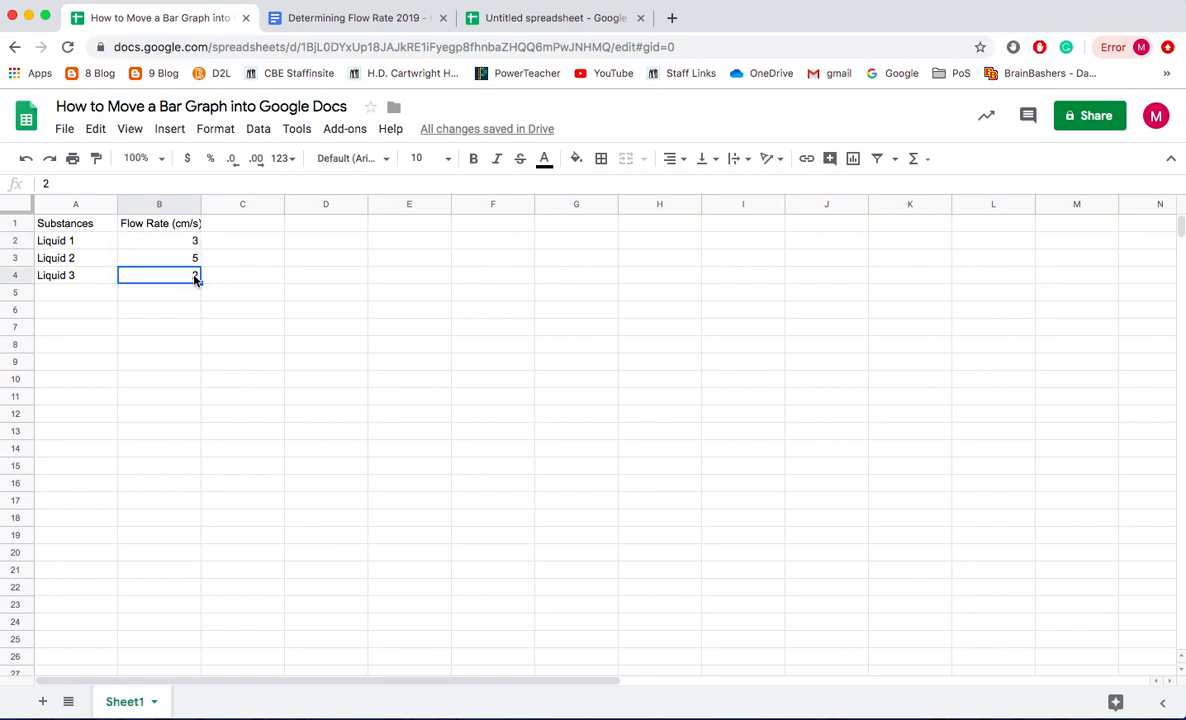
key(BackSpace)
text(0.25)
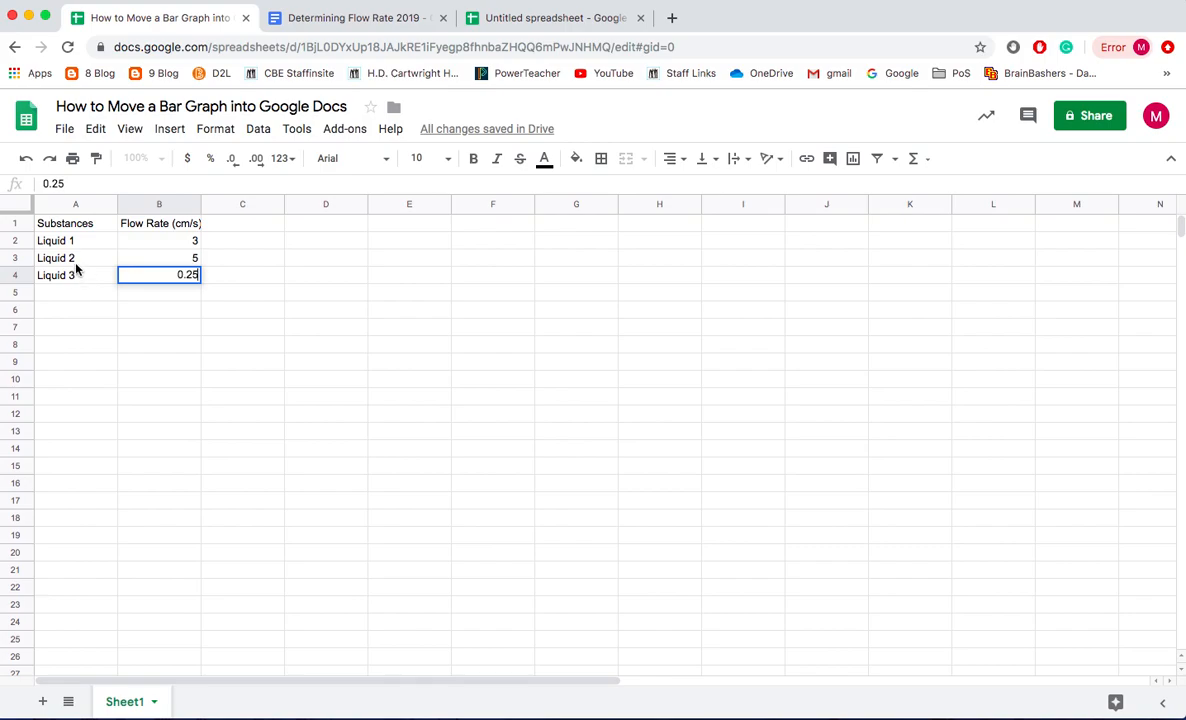
click(95, 340)
Insert a chart from the data in A1:B4 and change its type to a column chart
click(91, 225)
drag(91, 225, 169, 279)
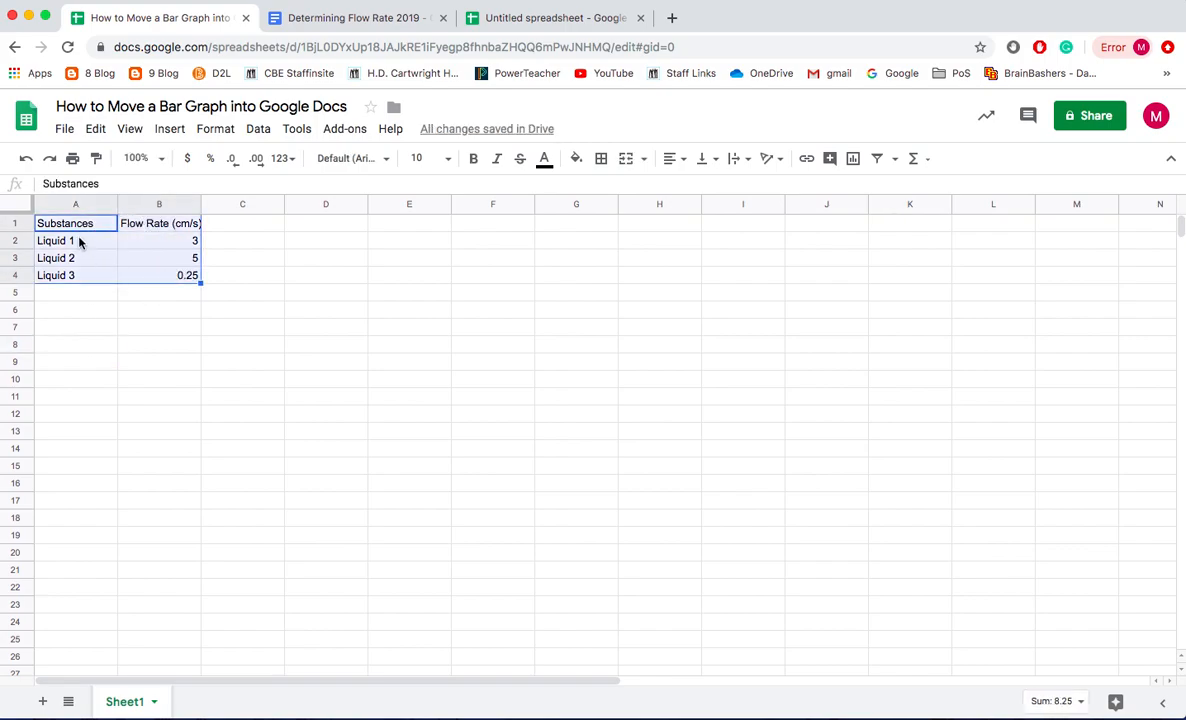
click(170, 129)
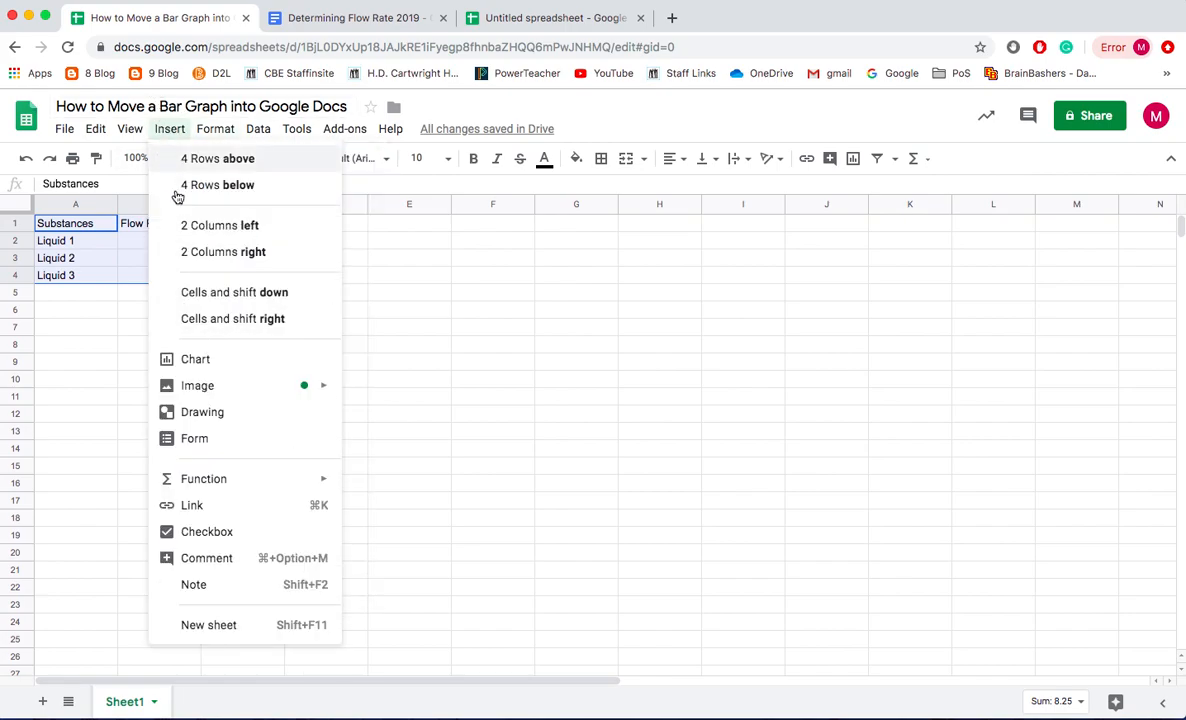
click(196, 364)
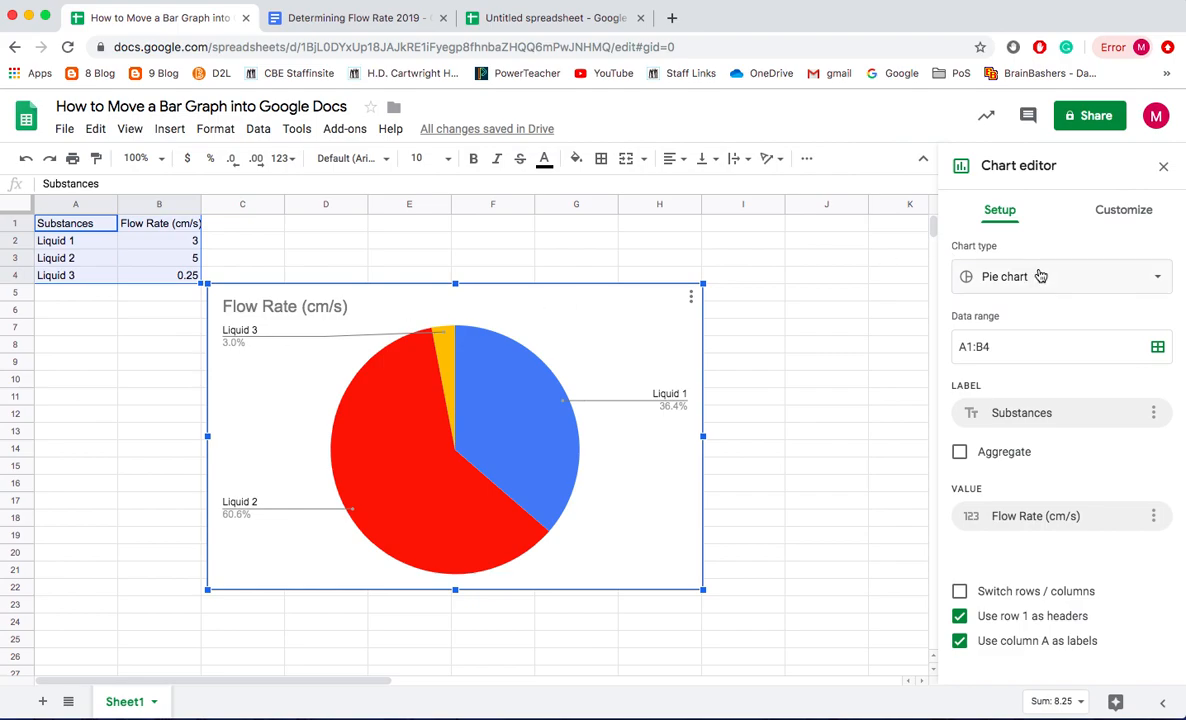
click(1065, 287)
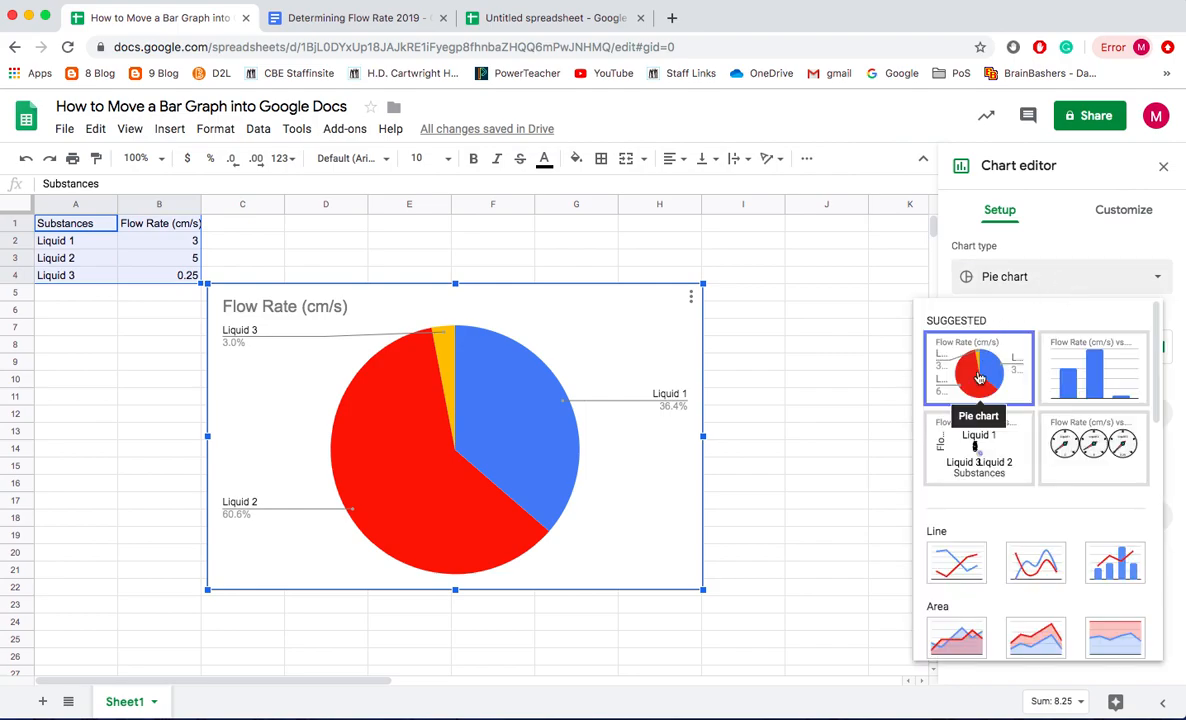
click(1088, 379)
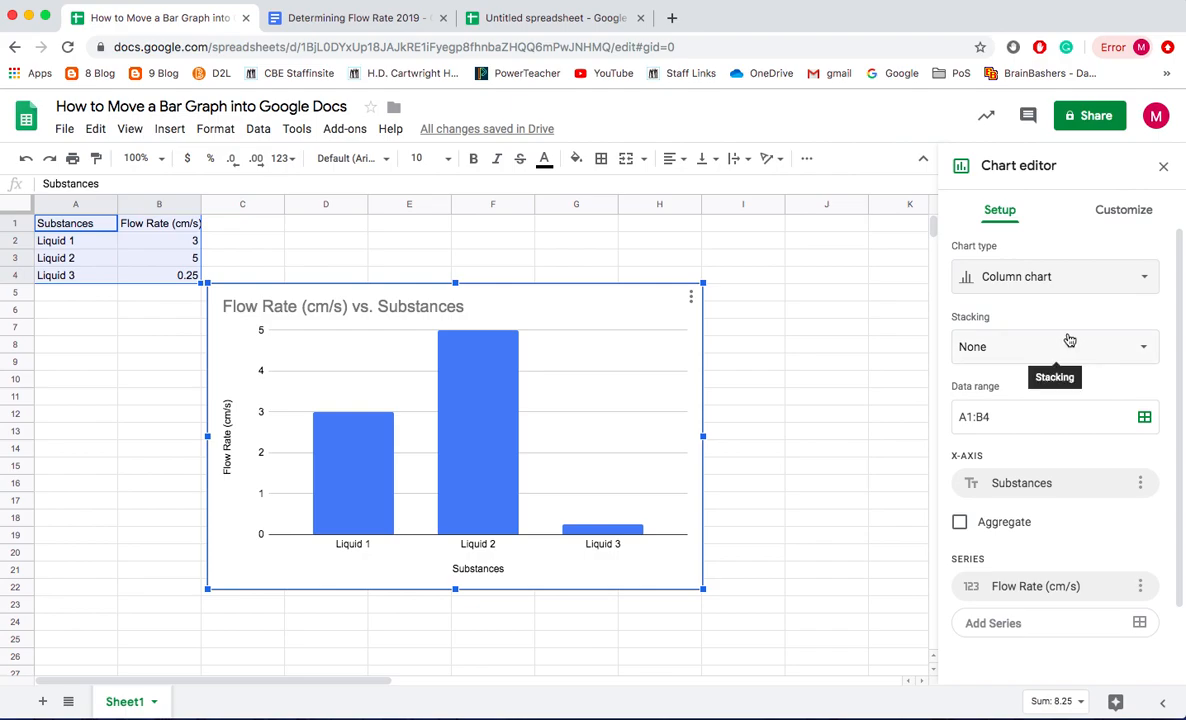
Change the chart title to "Better Title to describe your graph"
scroll(1067, 340, down, 2)
scroll(1067, 349, down, 1)
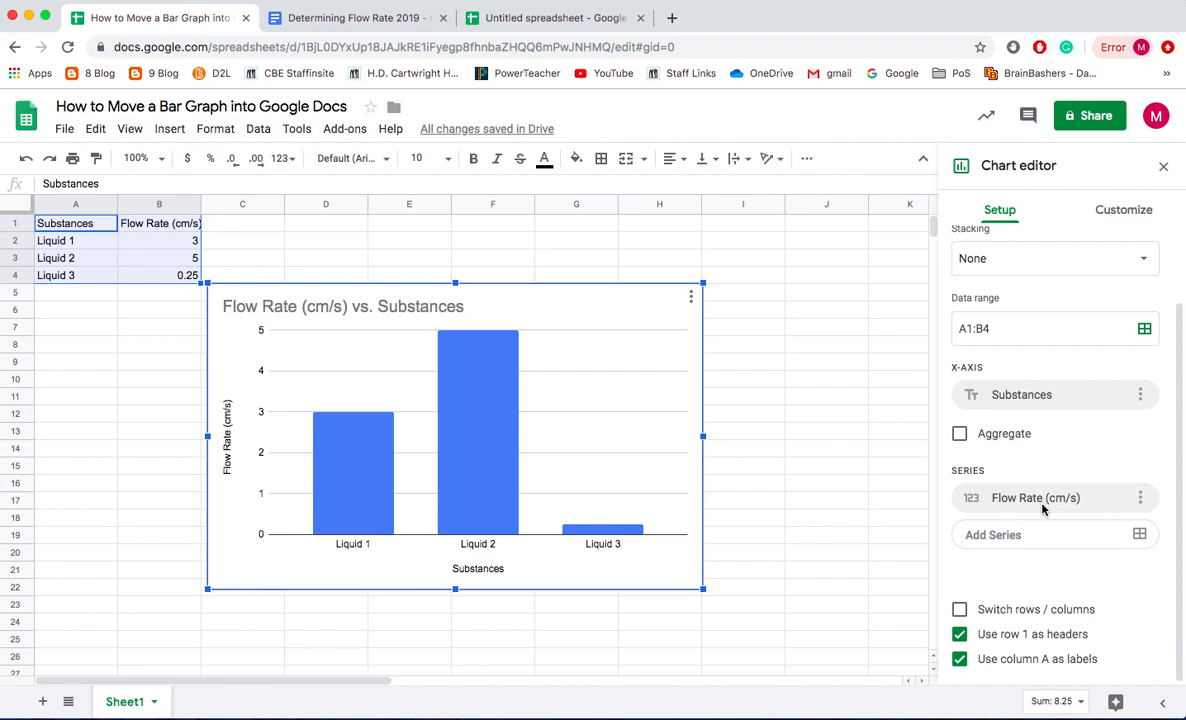
scroll(1032, 442, up, 3)
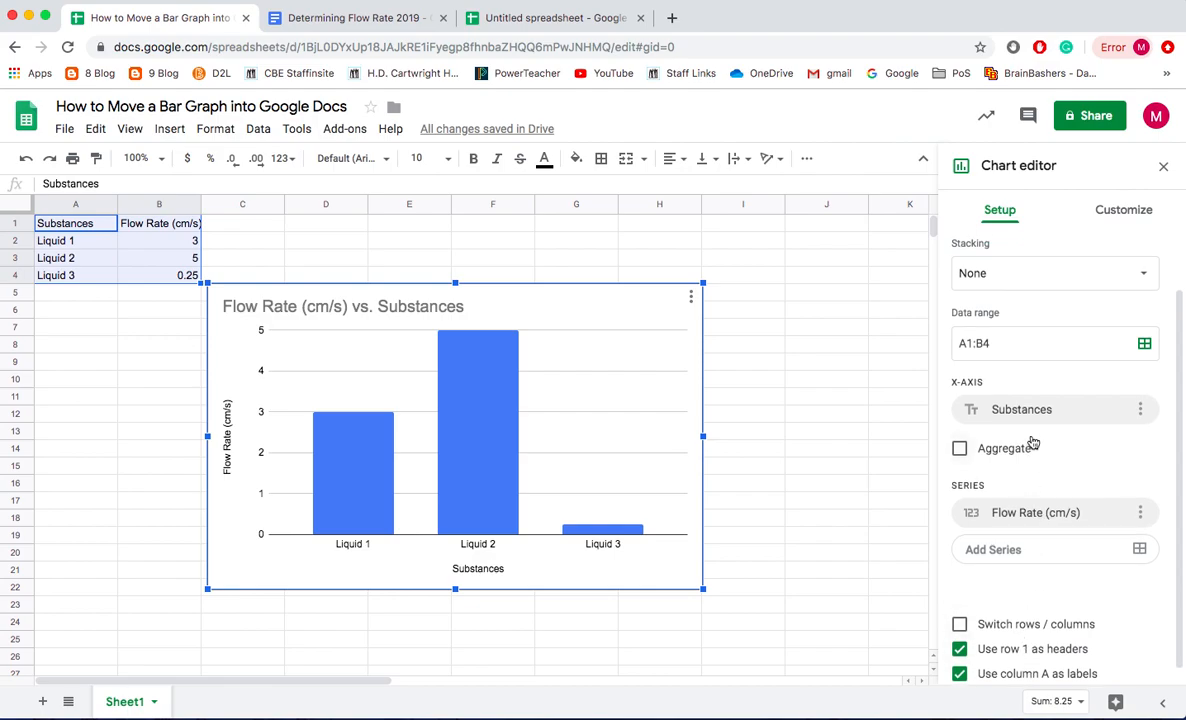
click(1125, 214)
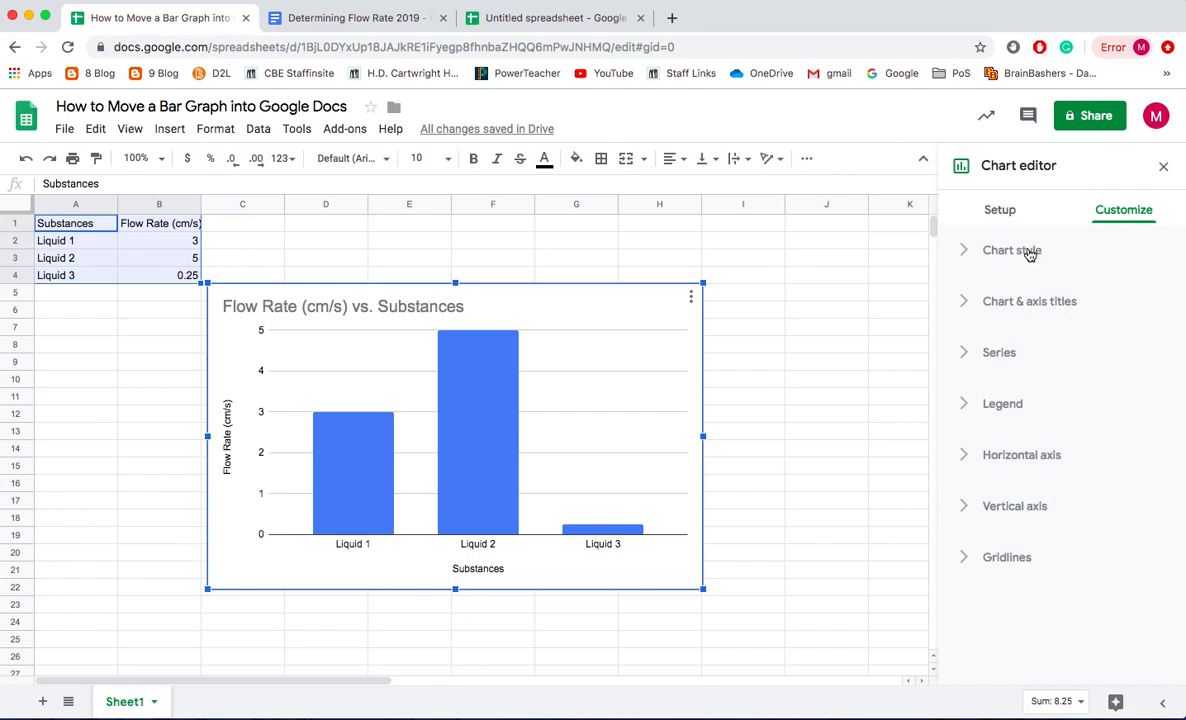
click(1011, 304)
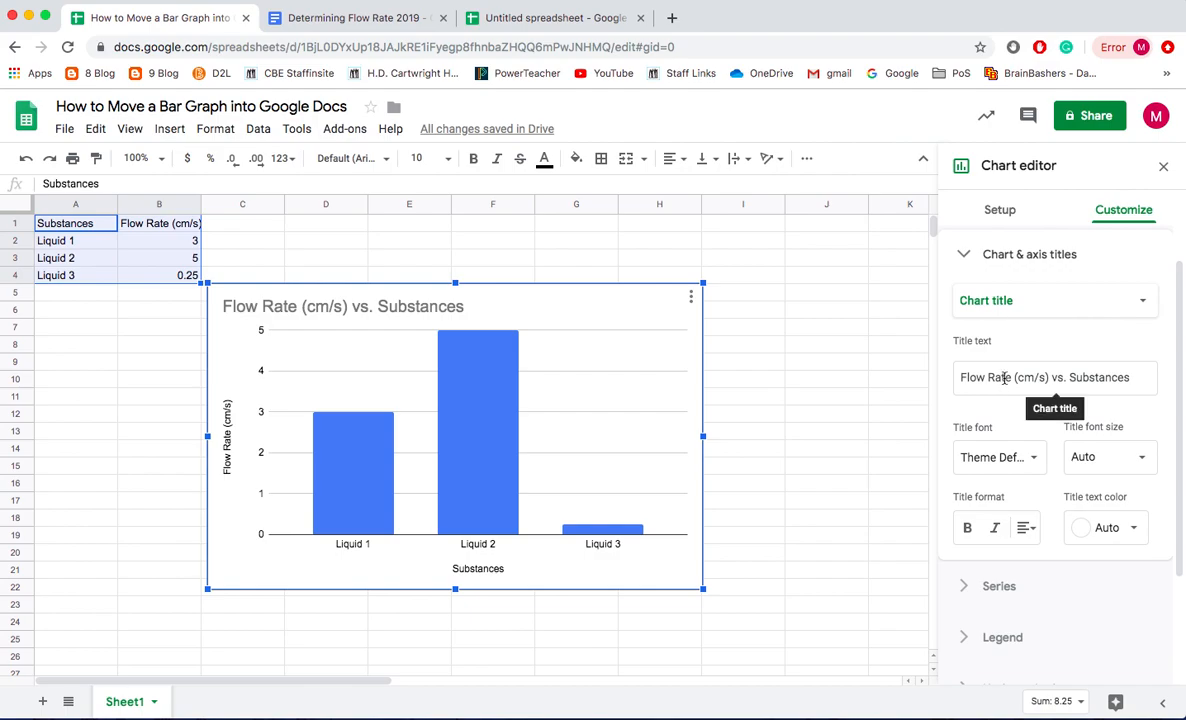
click(1003, 377)
key(super+a)
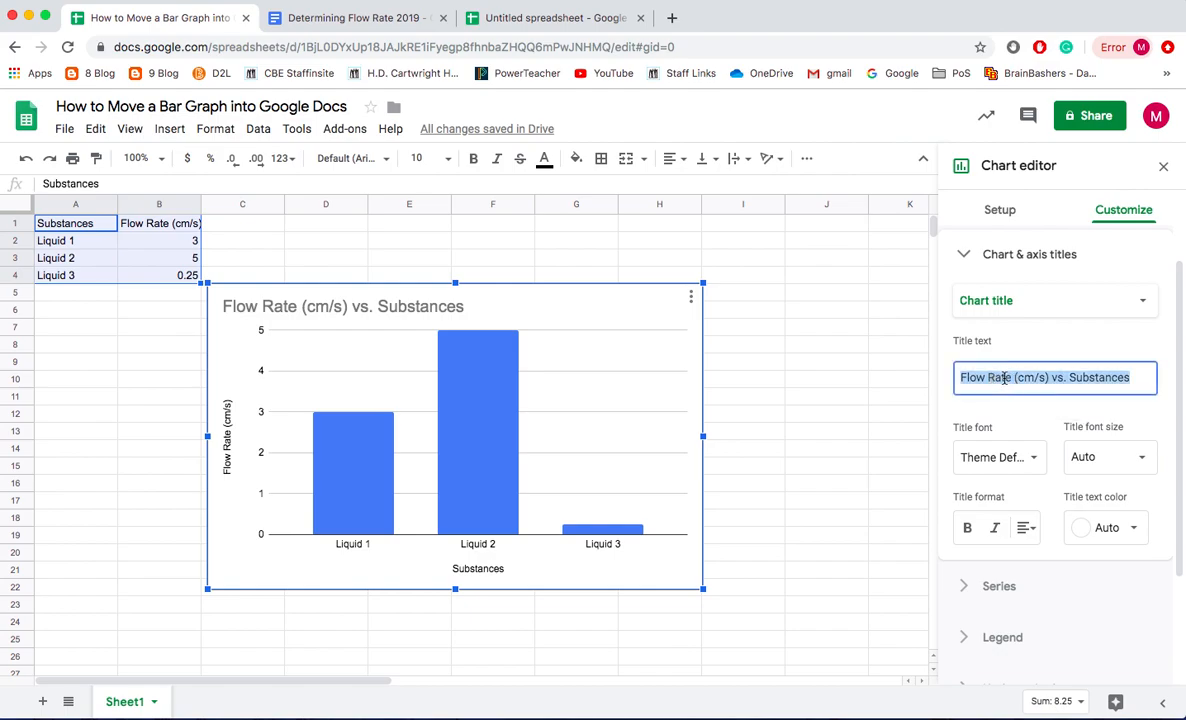
key(BackSpace)
text(Bet)
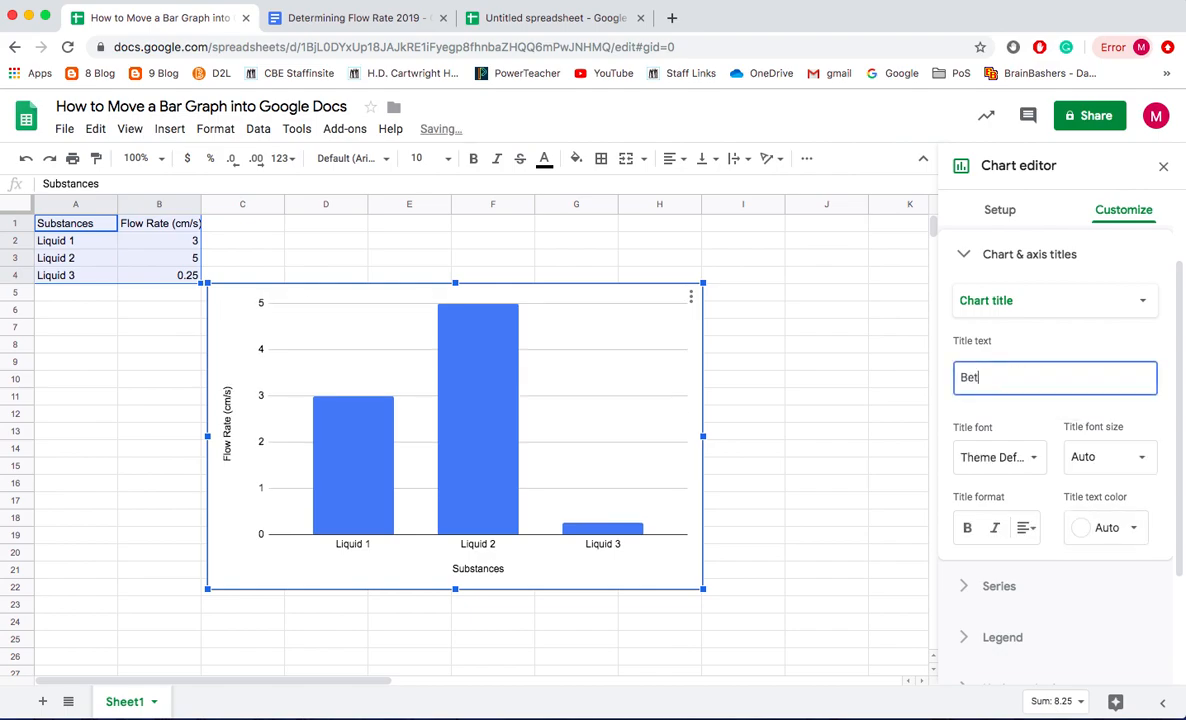
text(ter Title)
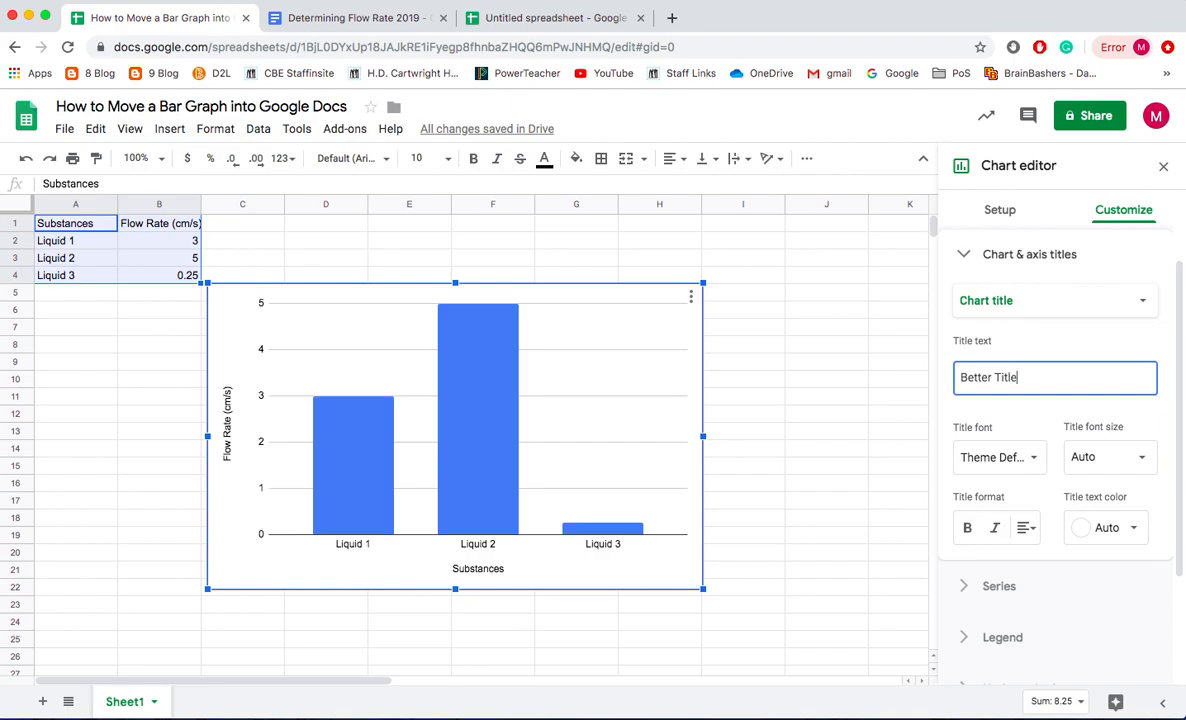
text( to )
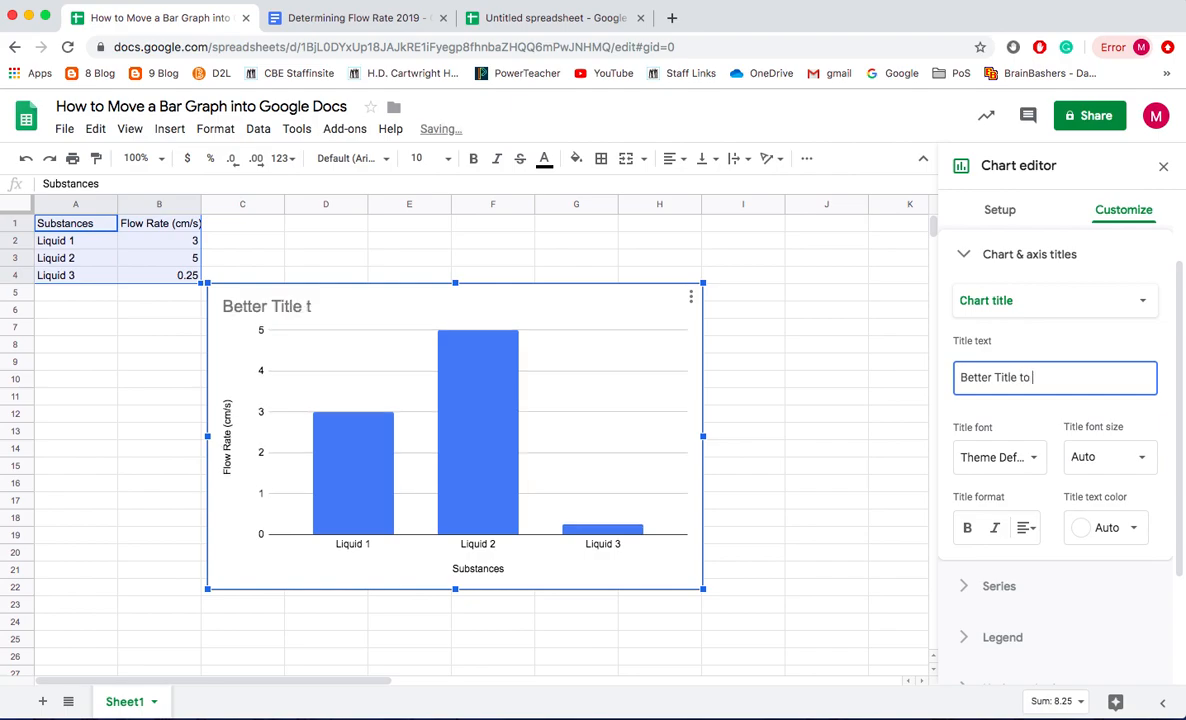
text(describe )
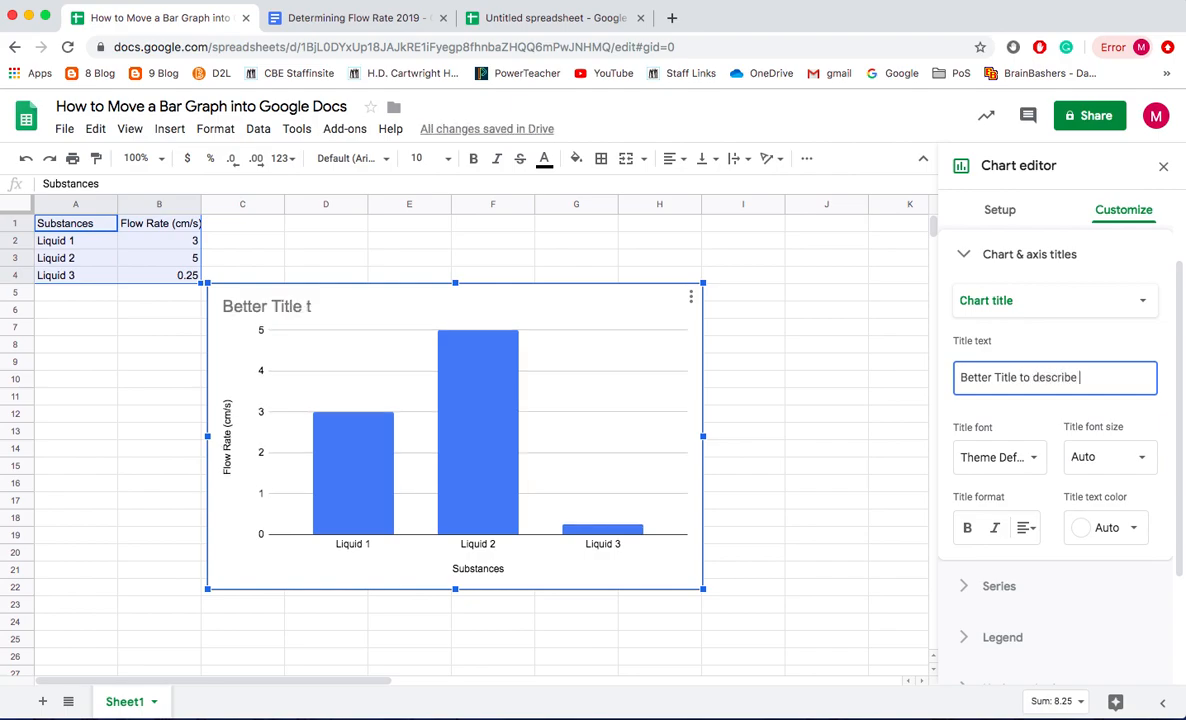
text(your graph)
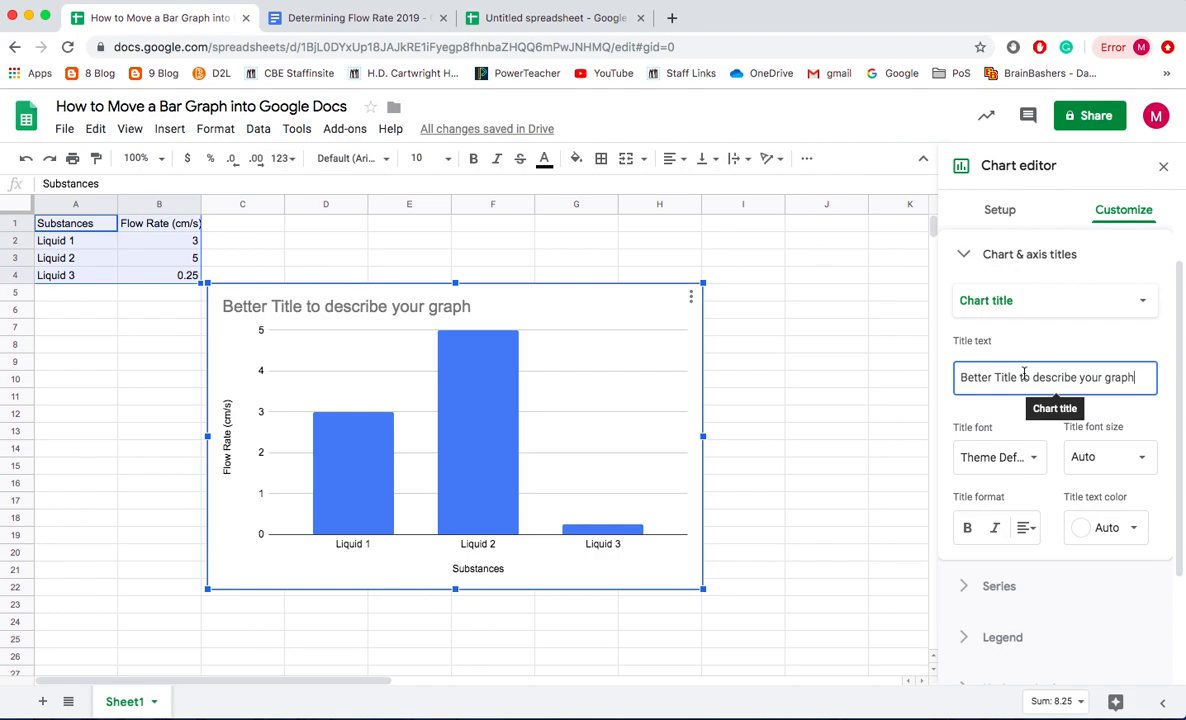
Review the title text settings of the chart's horizontal axis and vertical axis
click(1032, 302)
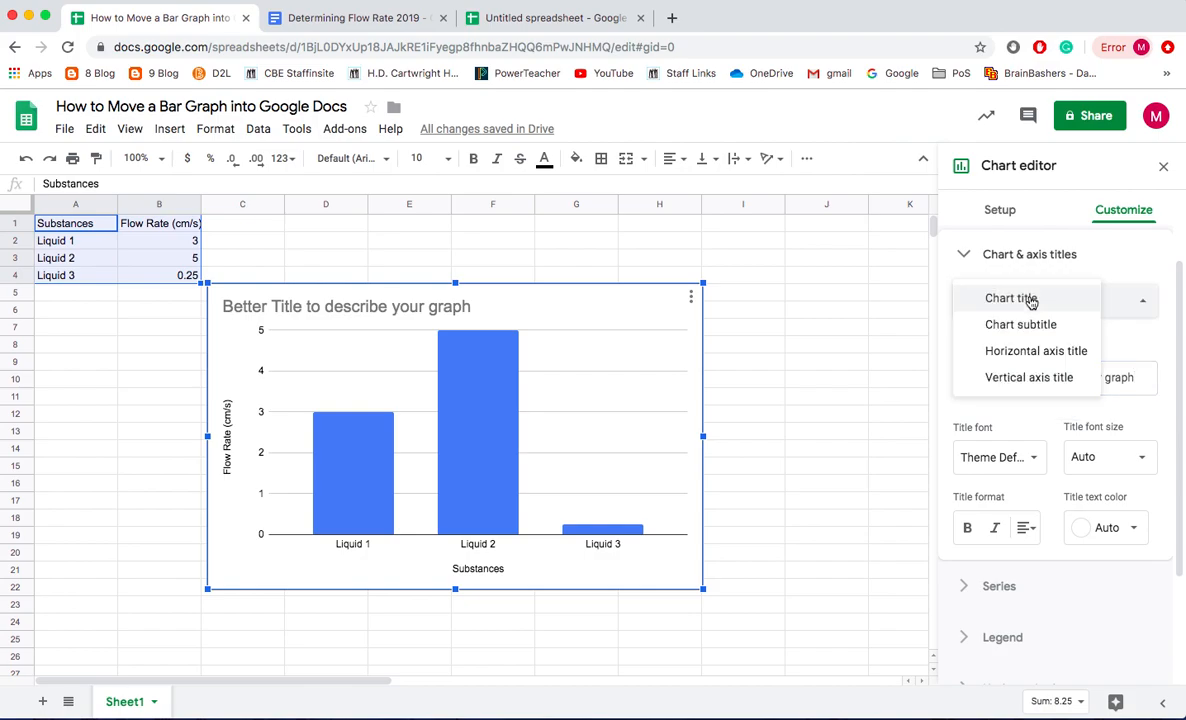
click(1035, 355)
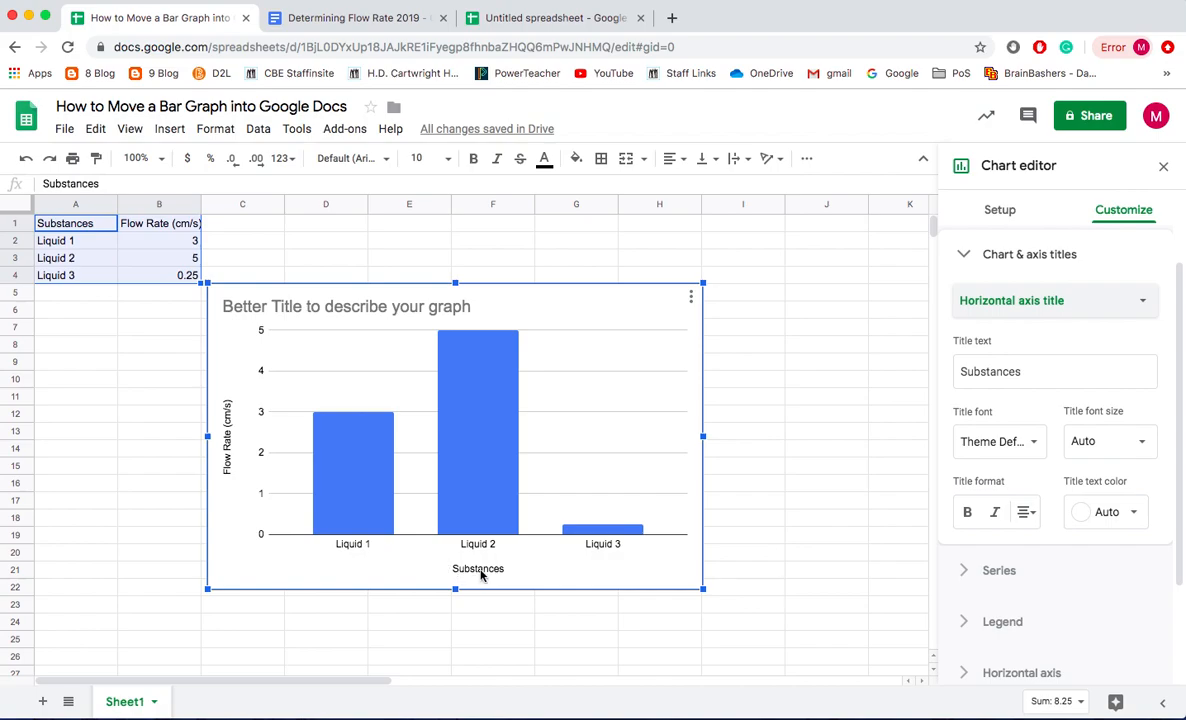
click(1000, 371)
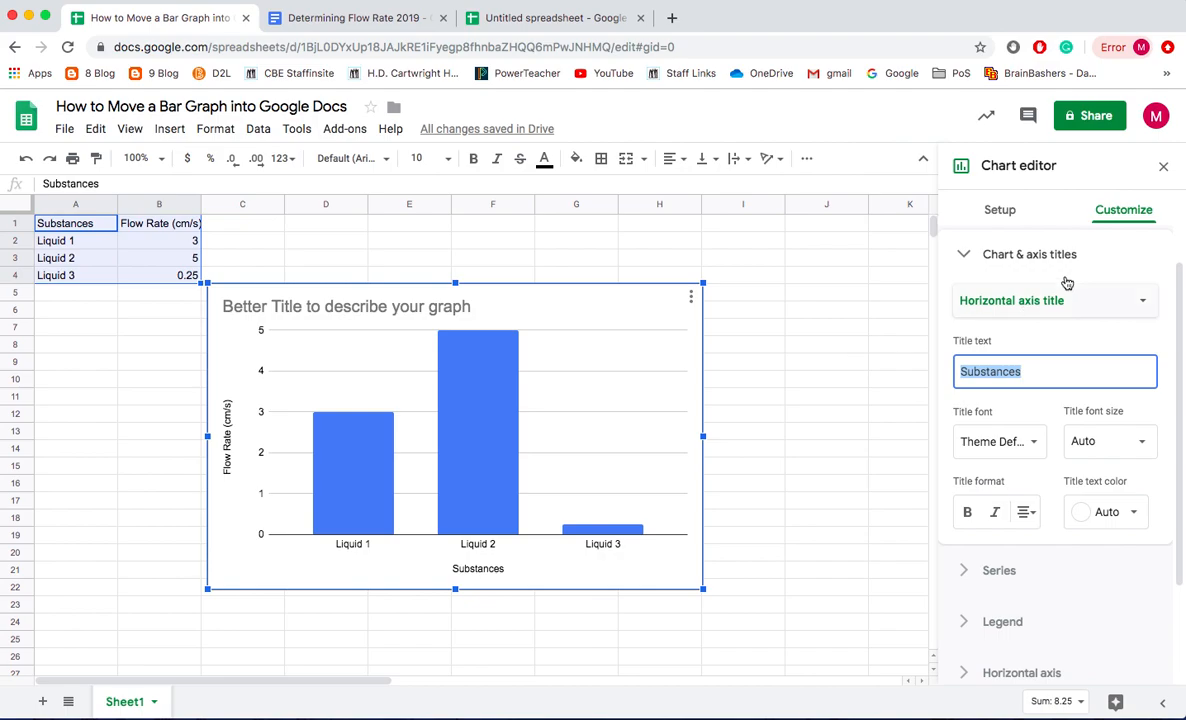
click(1052, 301)
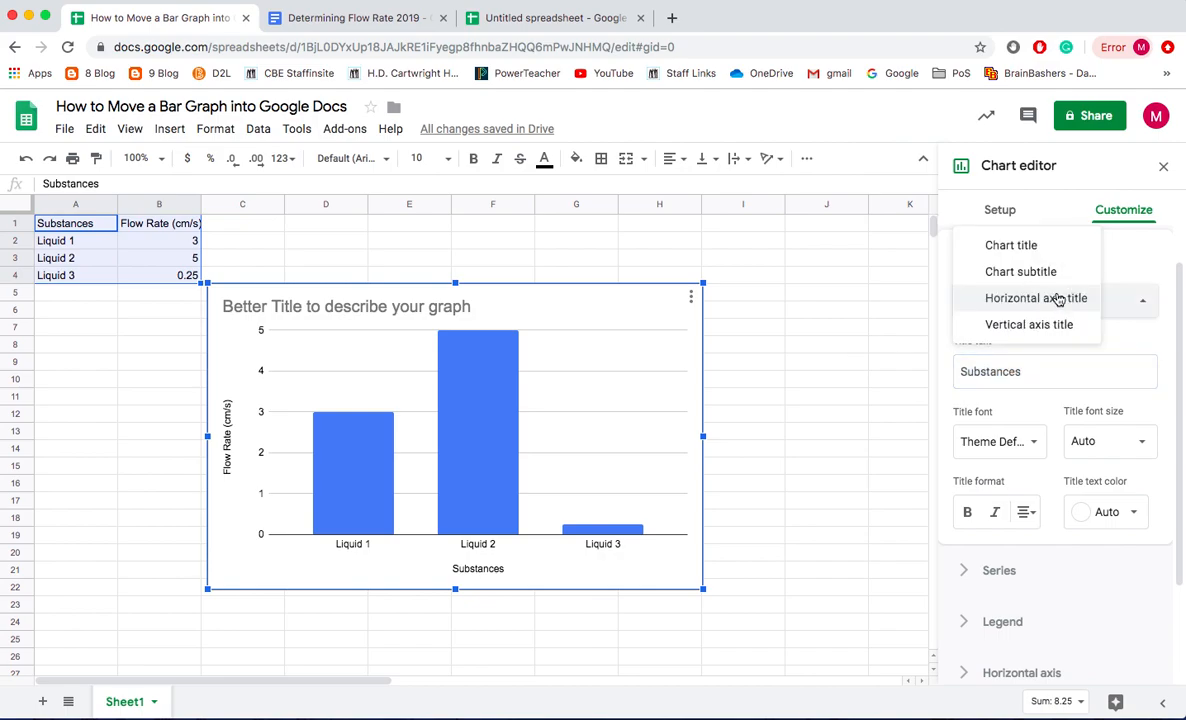
click(987, 324)
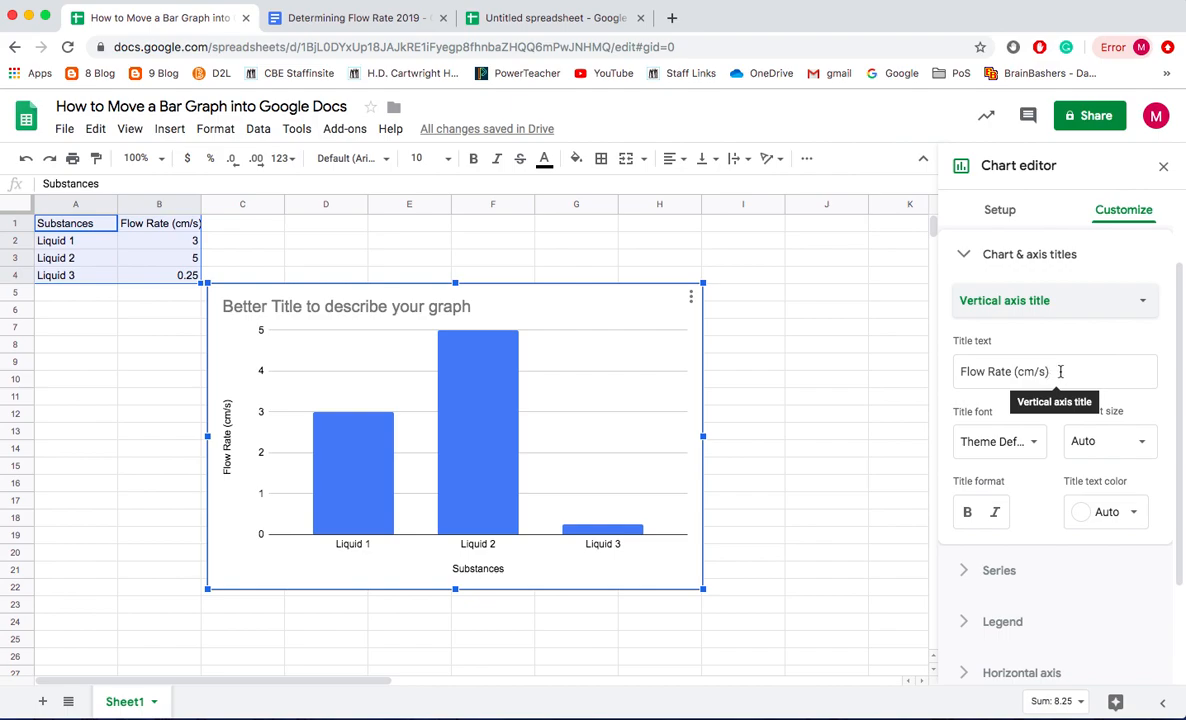
Review the chart's vertical axis title, horizontal axis labels and gridline settings
drag(1048, 371, 940, 371)
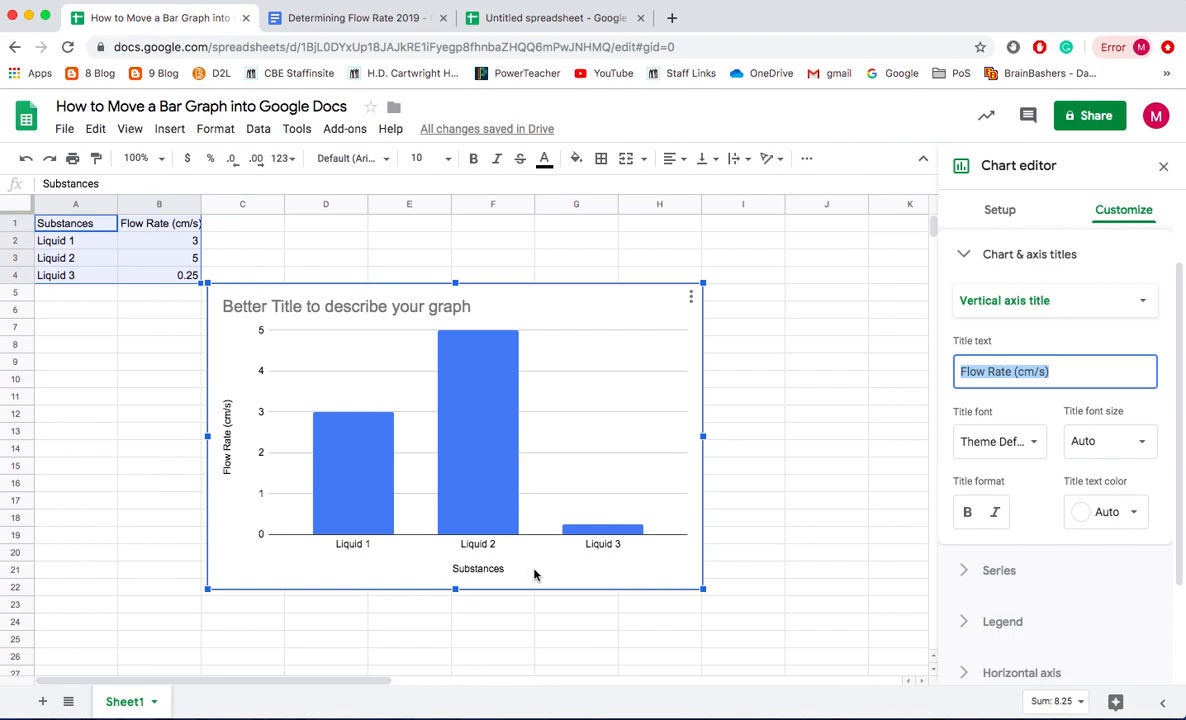
click(361, 547)
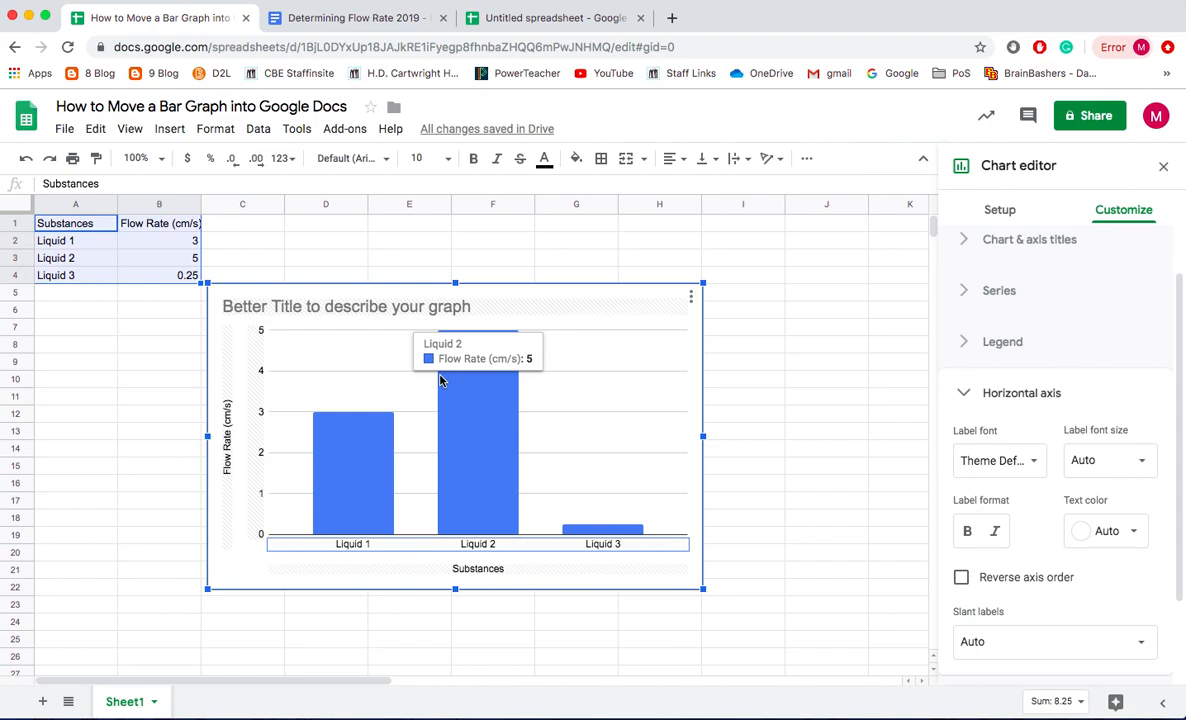
click(627, 422)
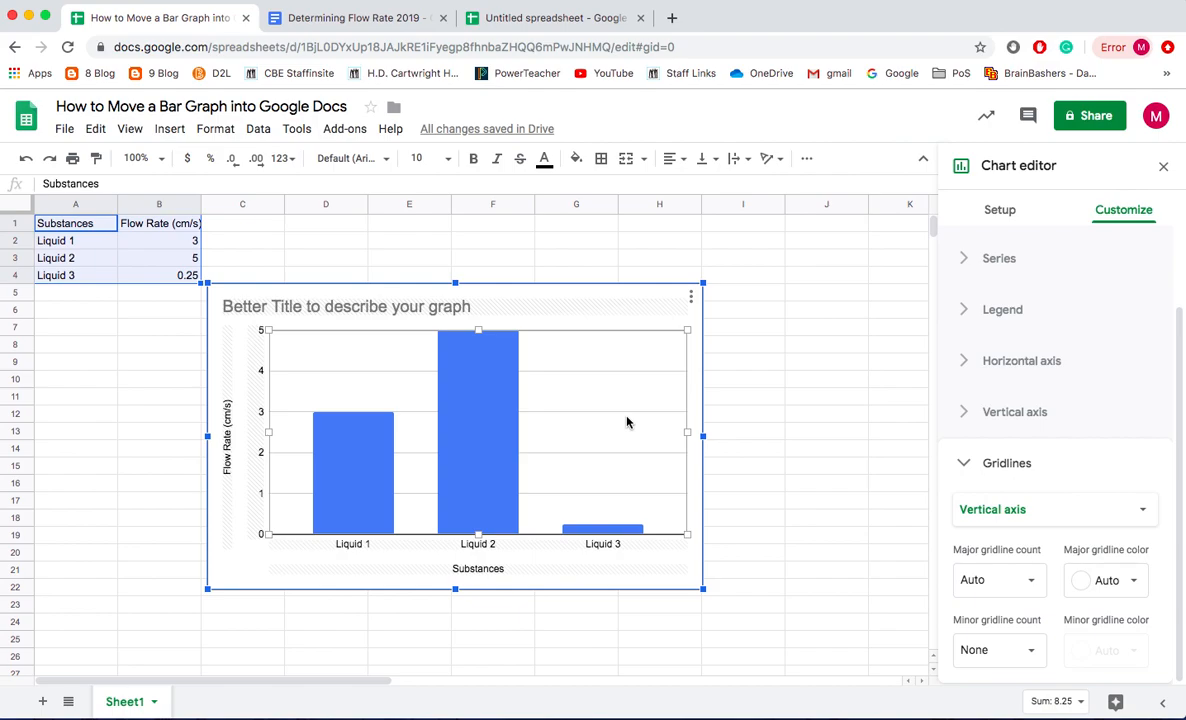
Copy the finished column chart from the spreadsheet
click(698, 333)
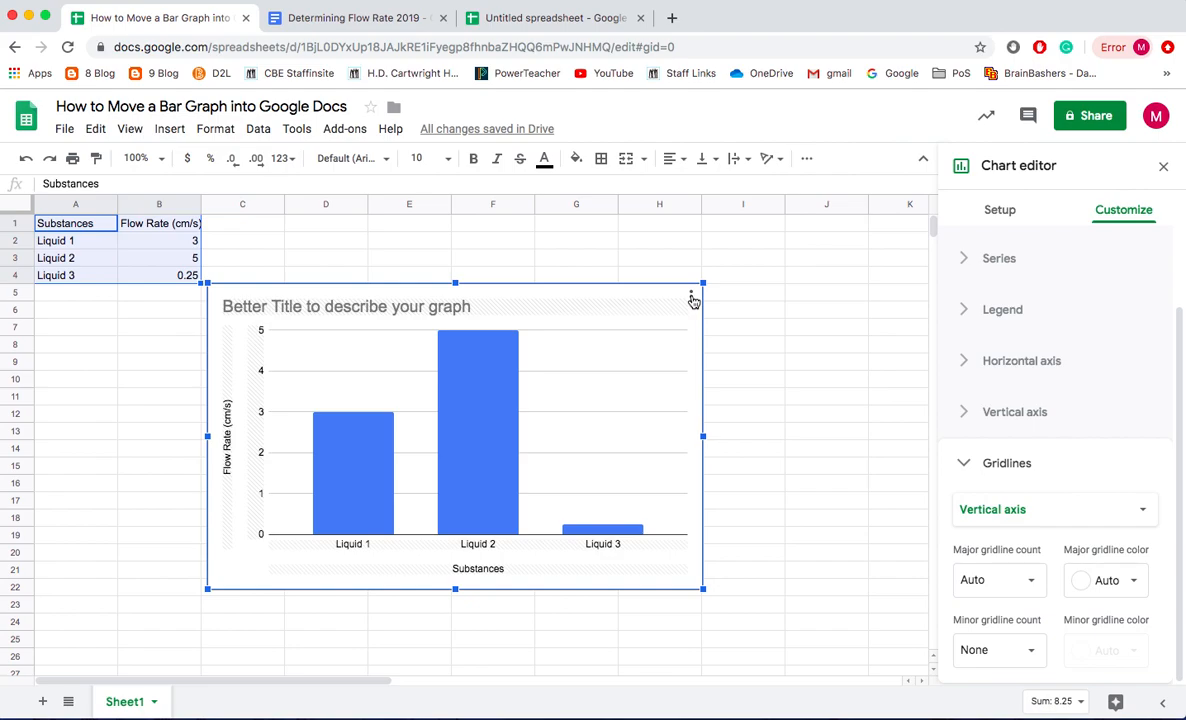
click(691, 297)
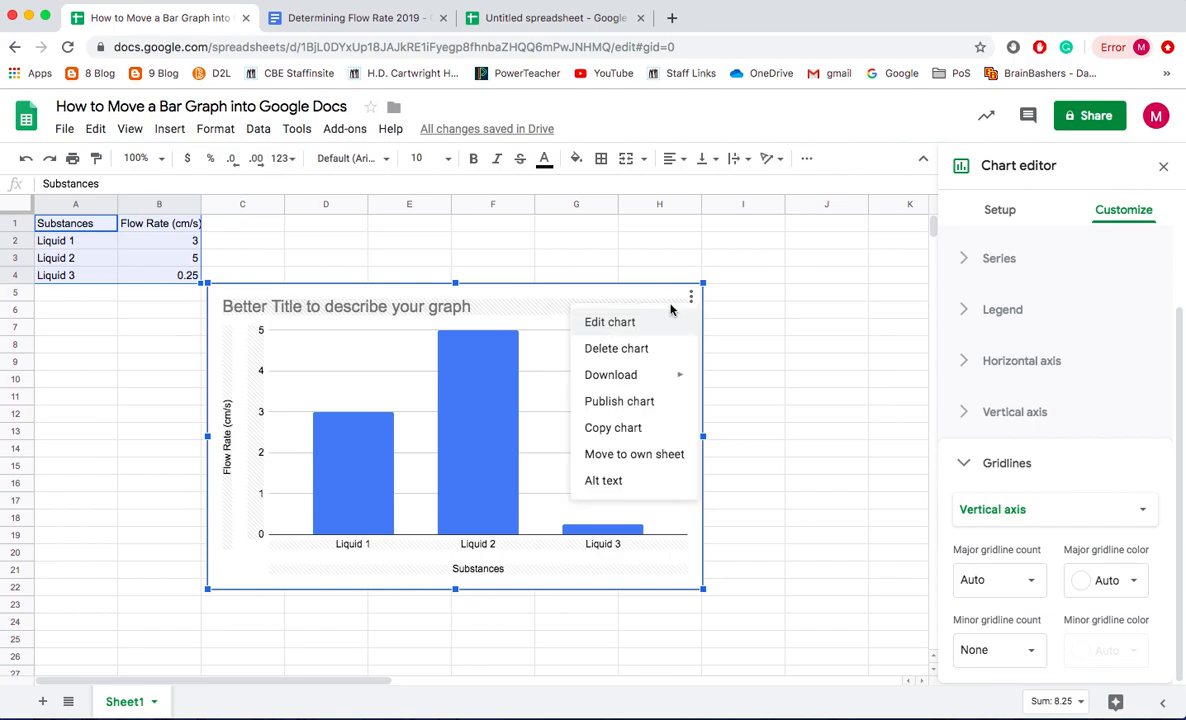
click(643, 430)
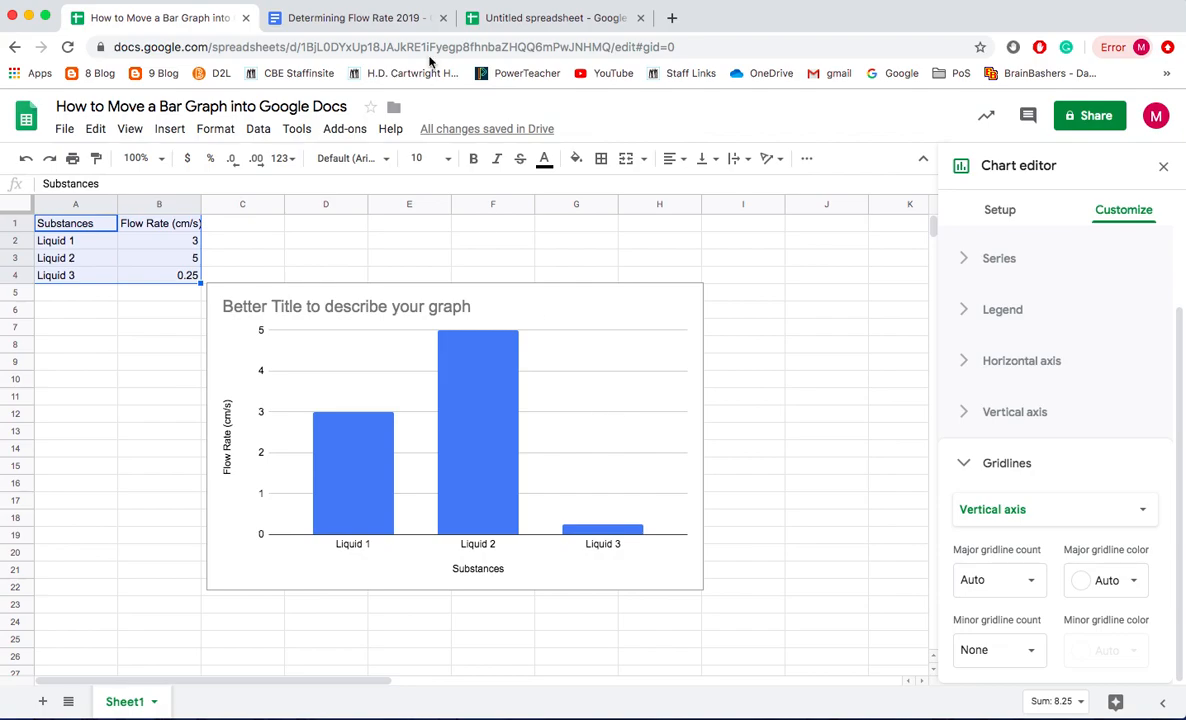
Switch to the Determining Flow Rate 2019 document and paste the chart below question 9's text, linked to the spreadsheet
click(397, 22)
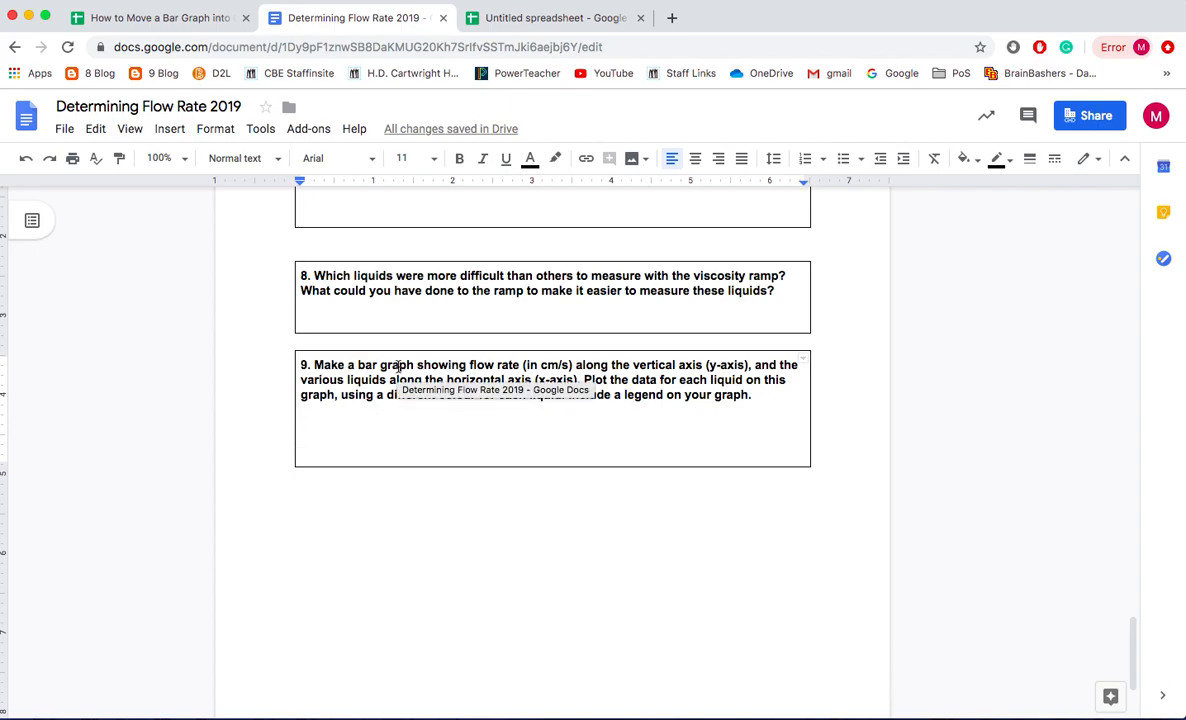
scroll(398, 367, up, 3)
scroll(398, 367, down, 3)
scroll(393, 368, down, 1)
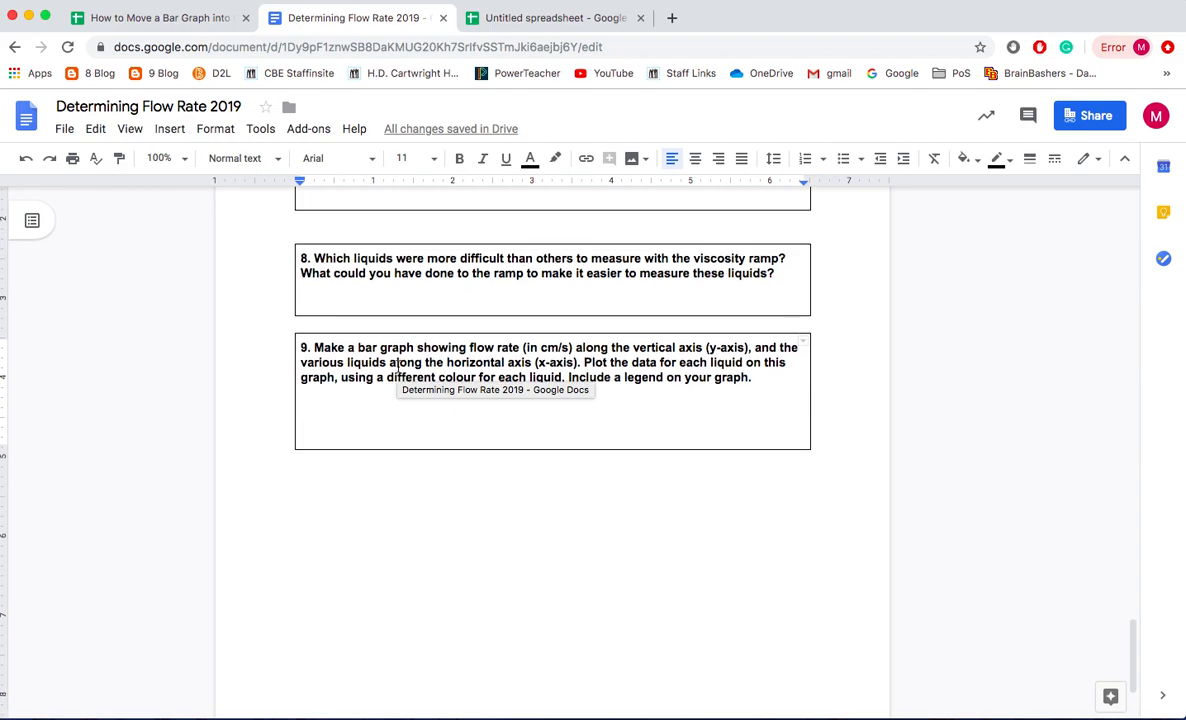
click(343, 421)
right_click(343, 424)
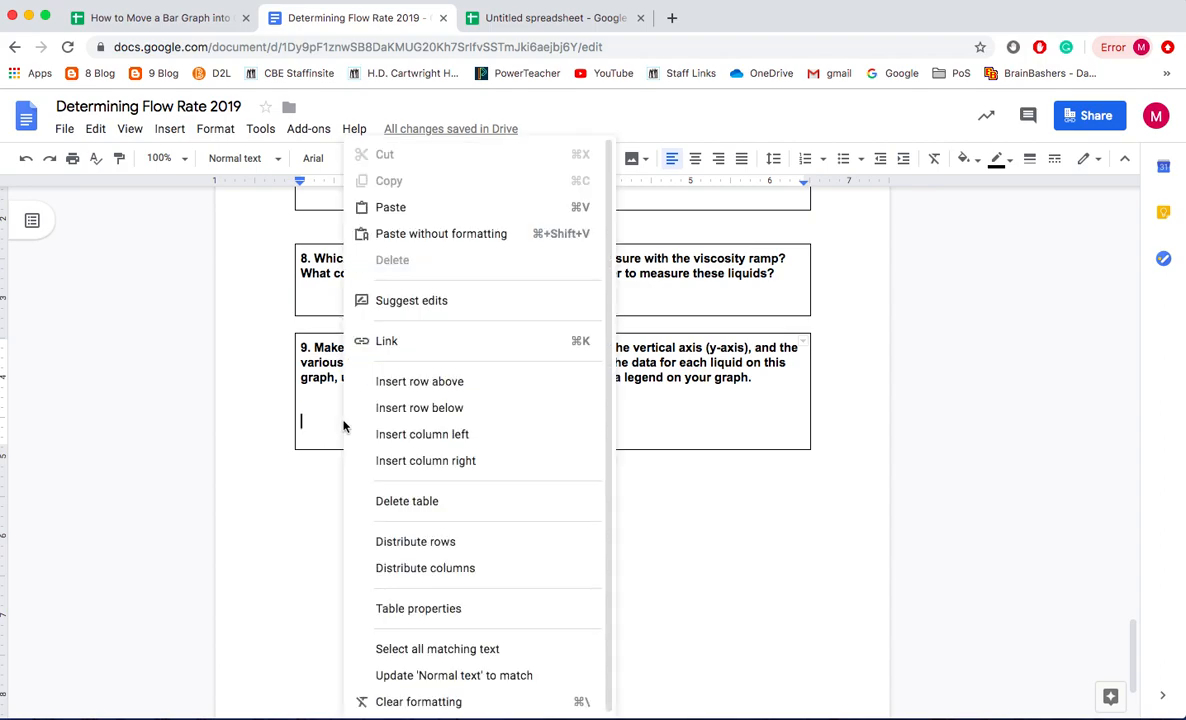
click(392, 207)
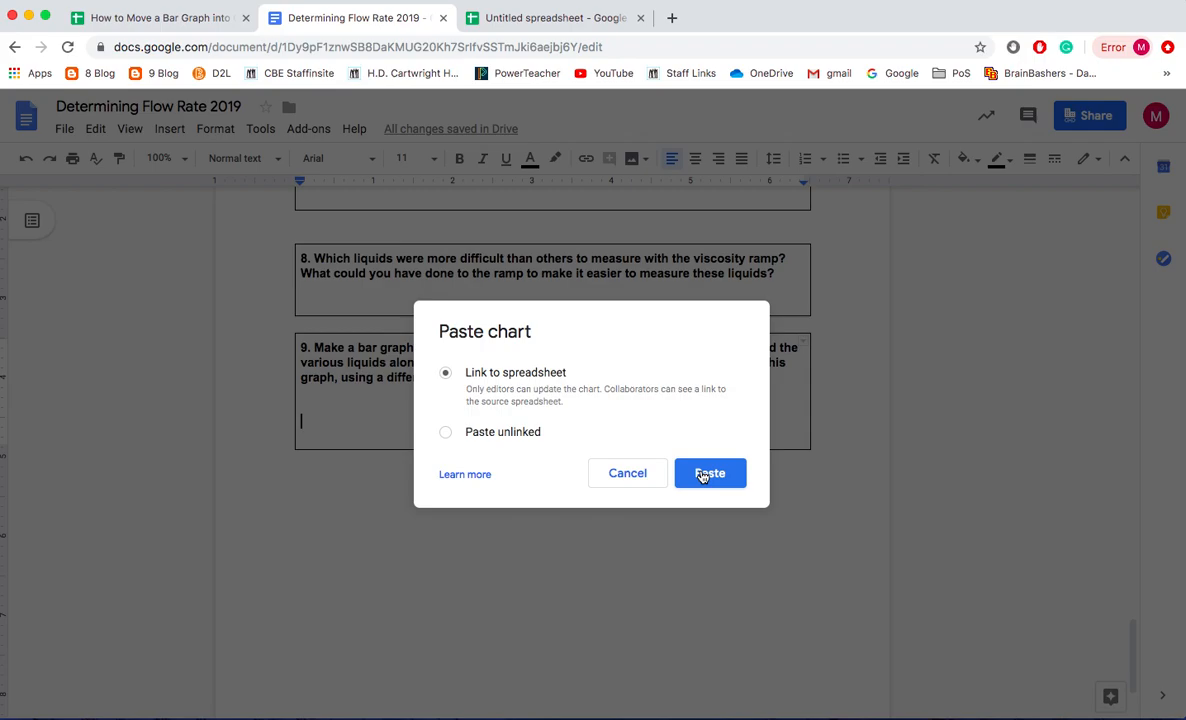
click(708, 473)
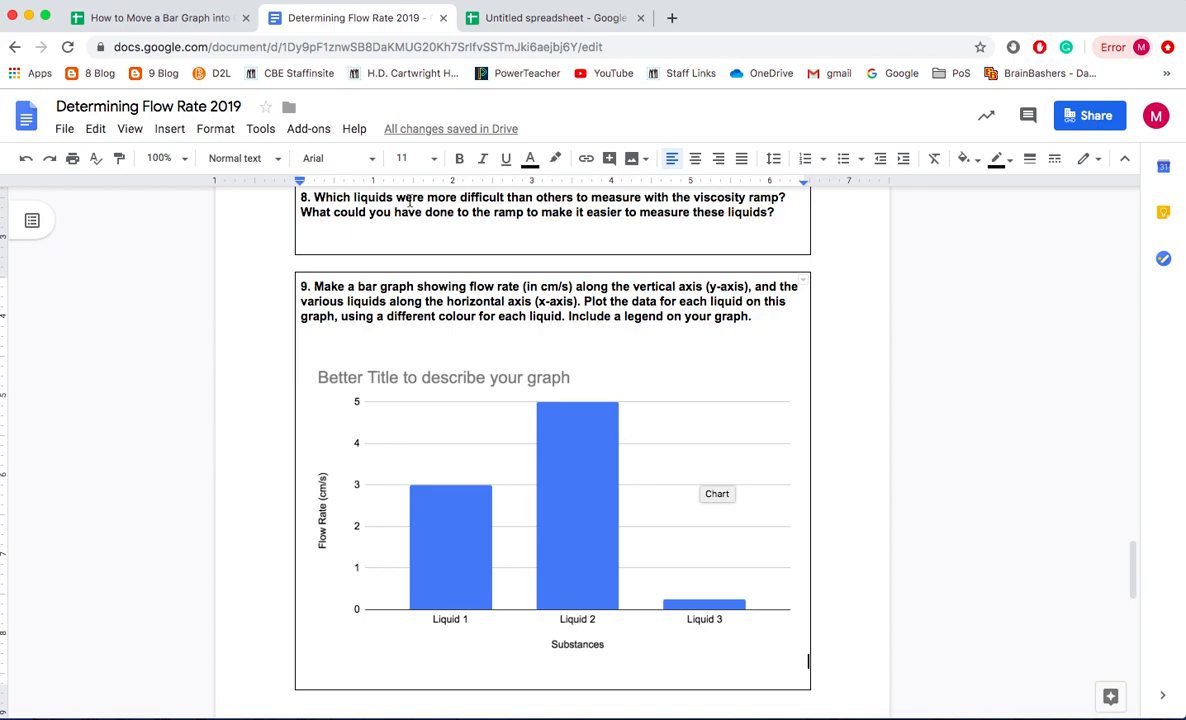
Return to the chart's source spreadsheet and set the flow rate of Liquid 2 in cell B3 to 0.75
click(166, 23)
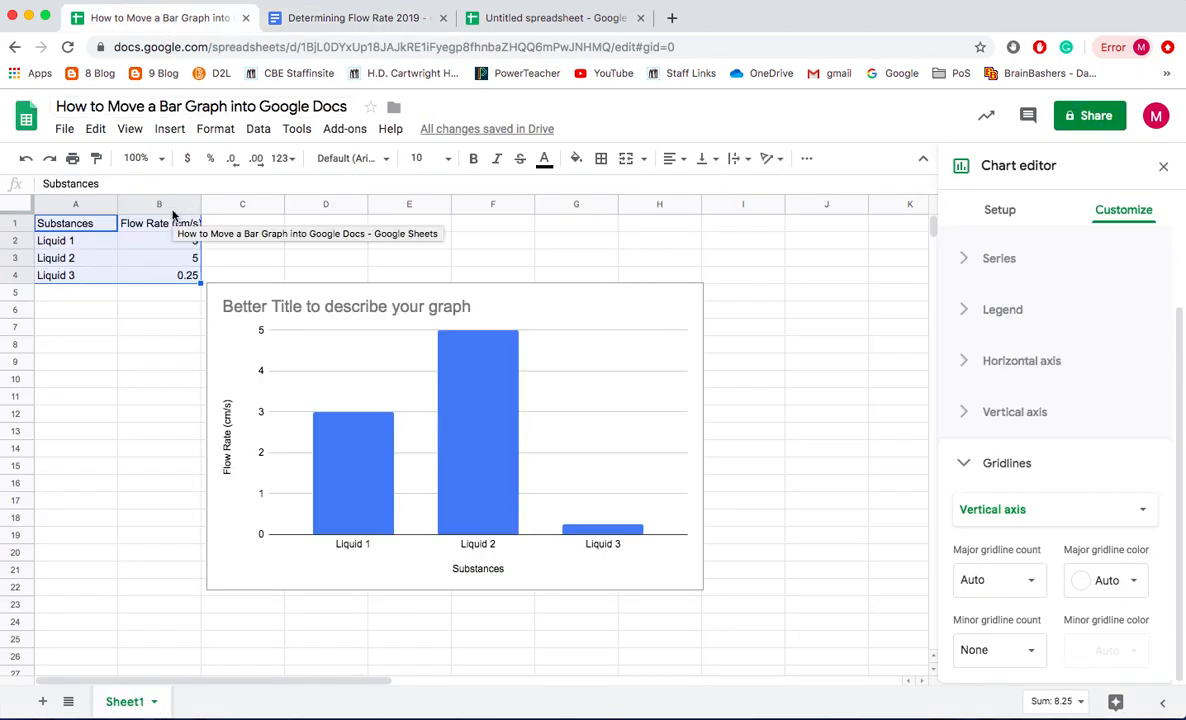
click(193, 260)
double_click(193, 258)
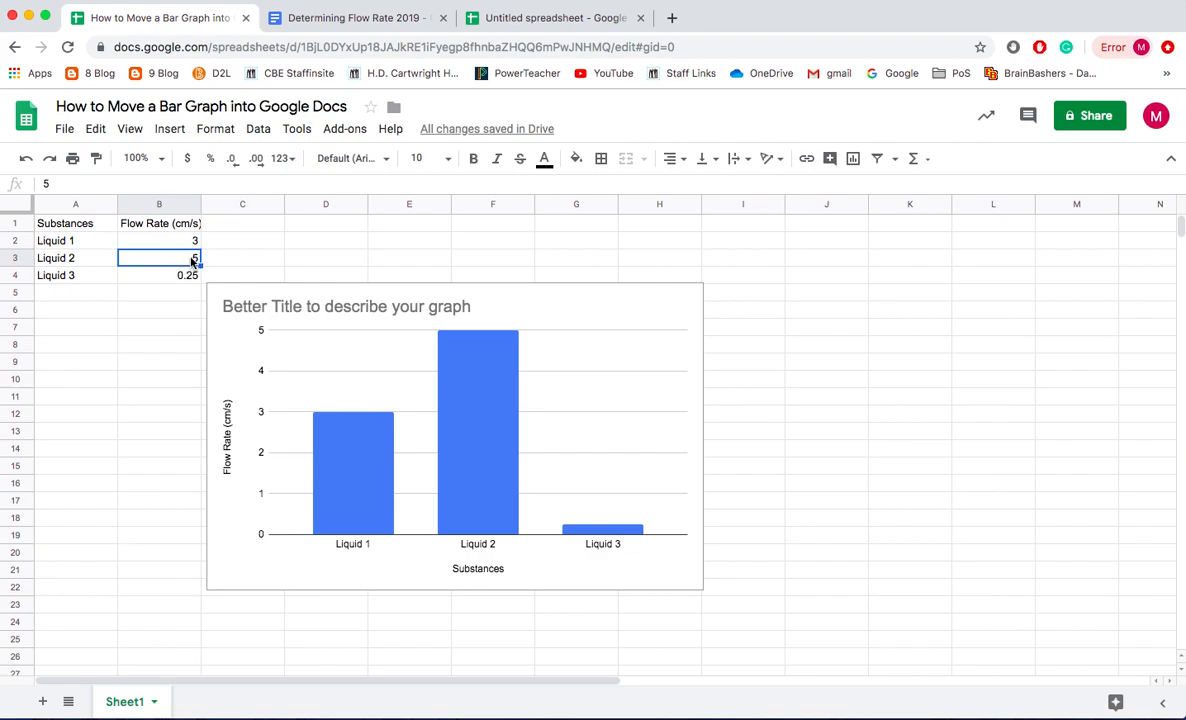
key(BackSpace)
text(0)
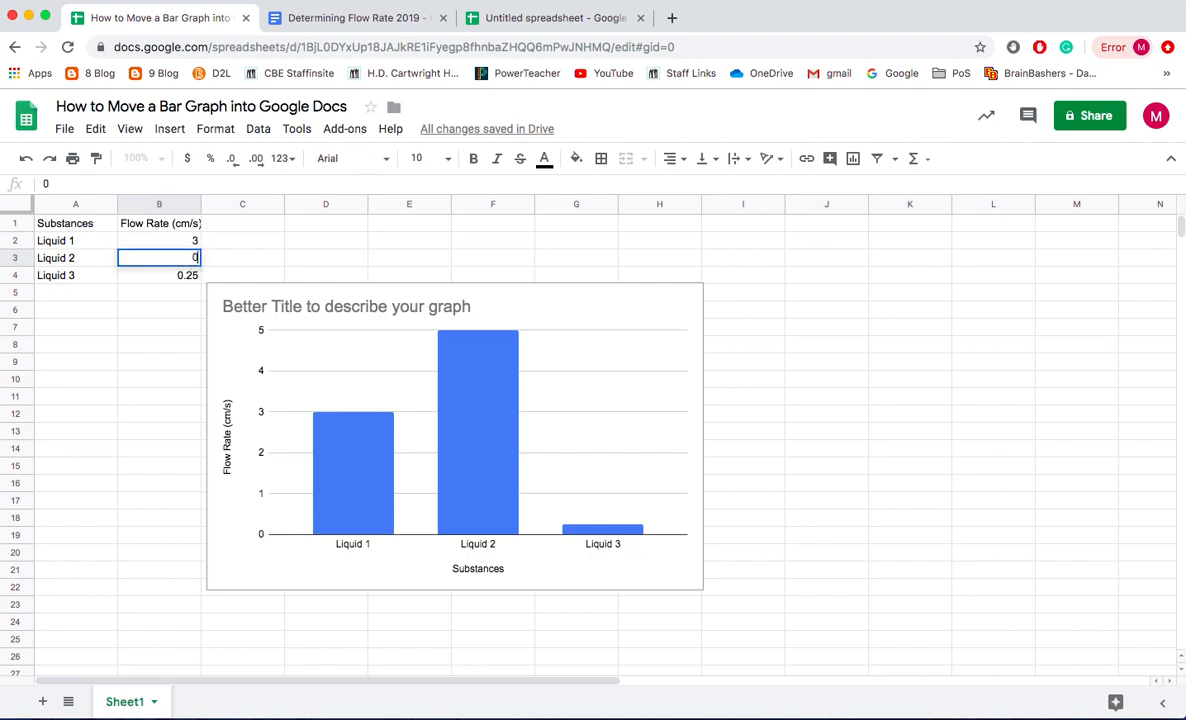
text(.75)
click(196, 384)
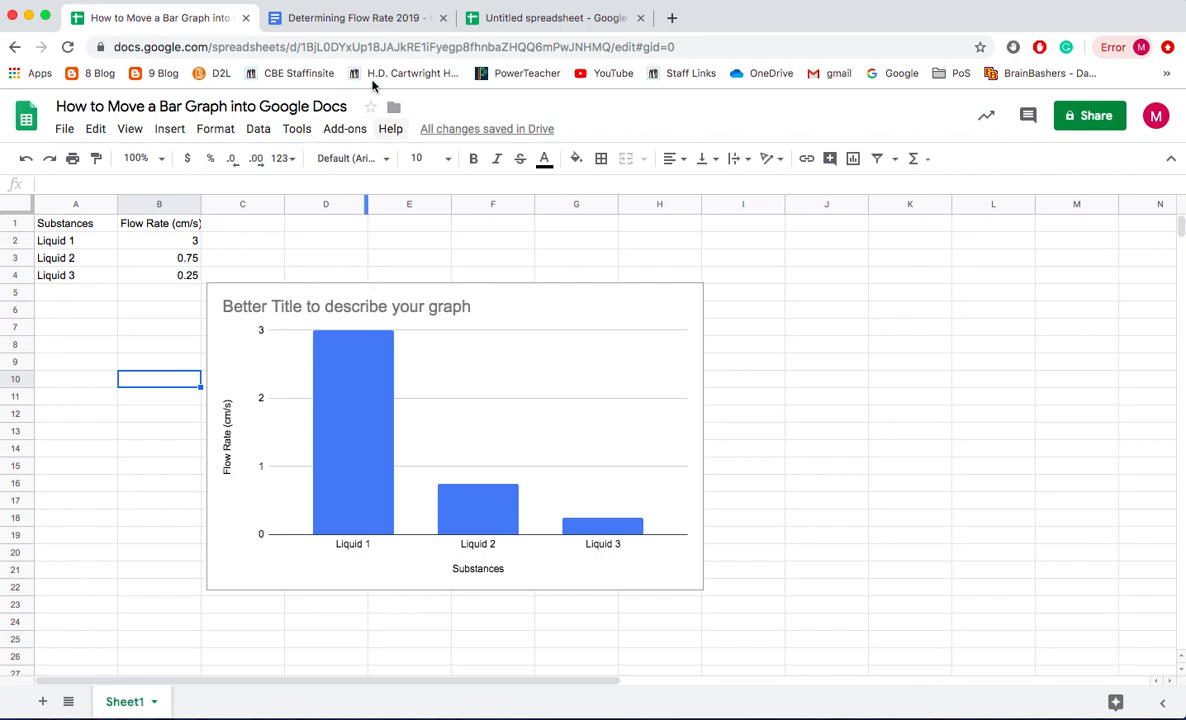
Switch back to the Determining Flow Rate 2019 document and update the linked chart under question 9 from its spreadsheet
click(380, 20)
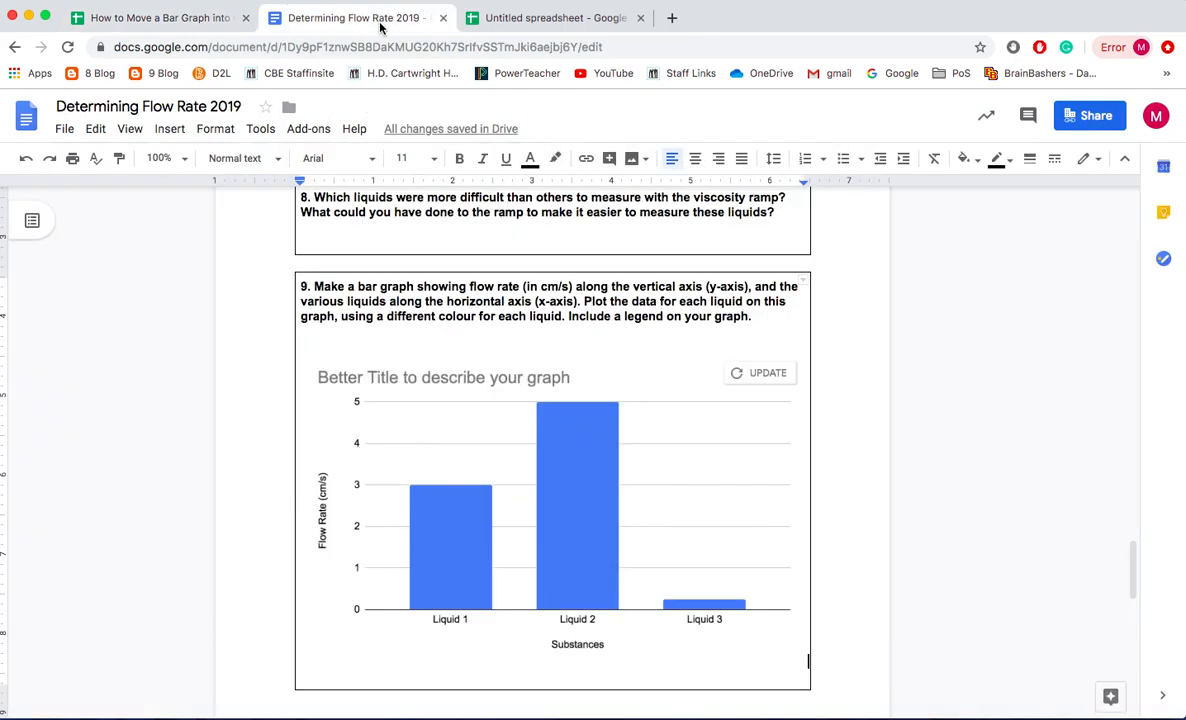
click(575, 422)
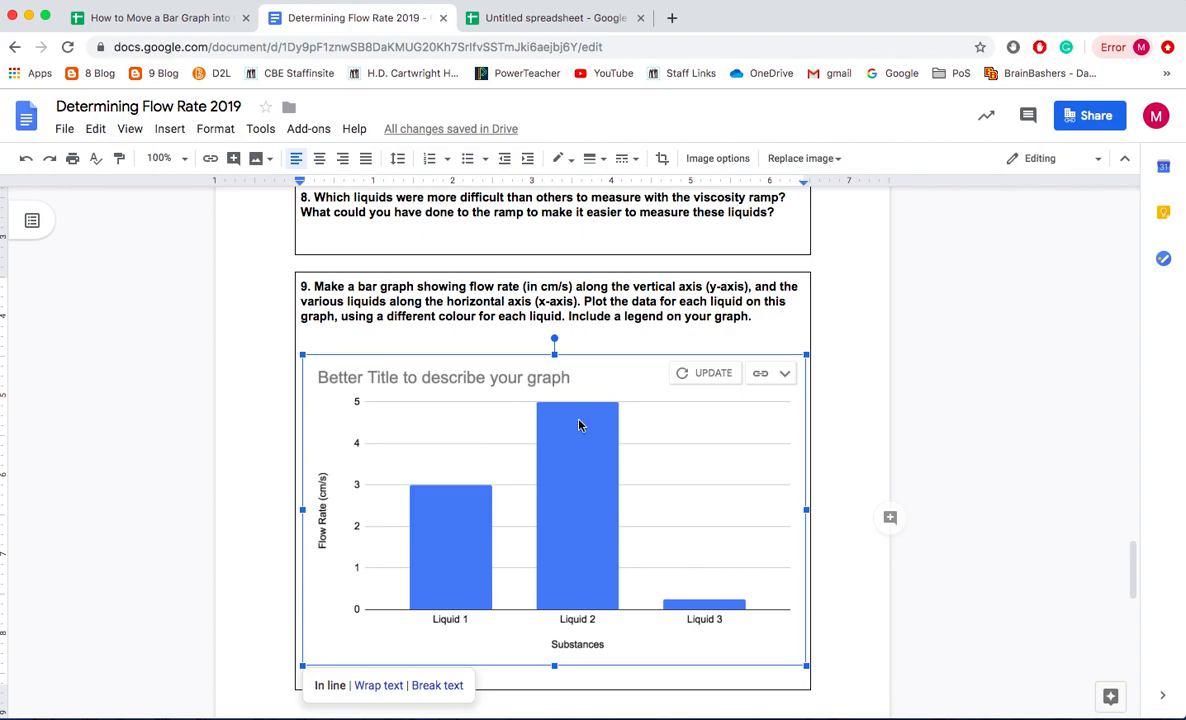
click(703, 373)
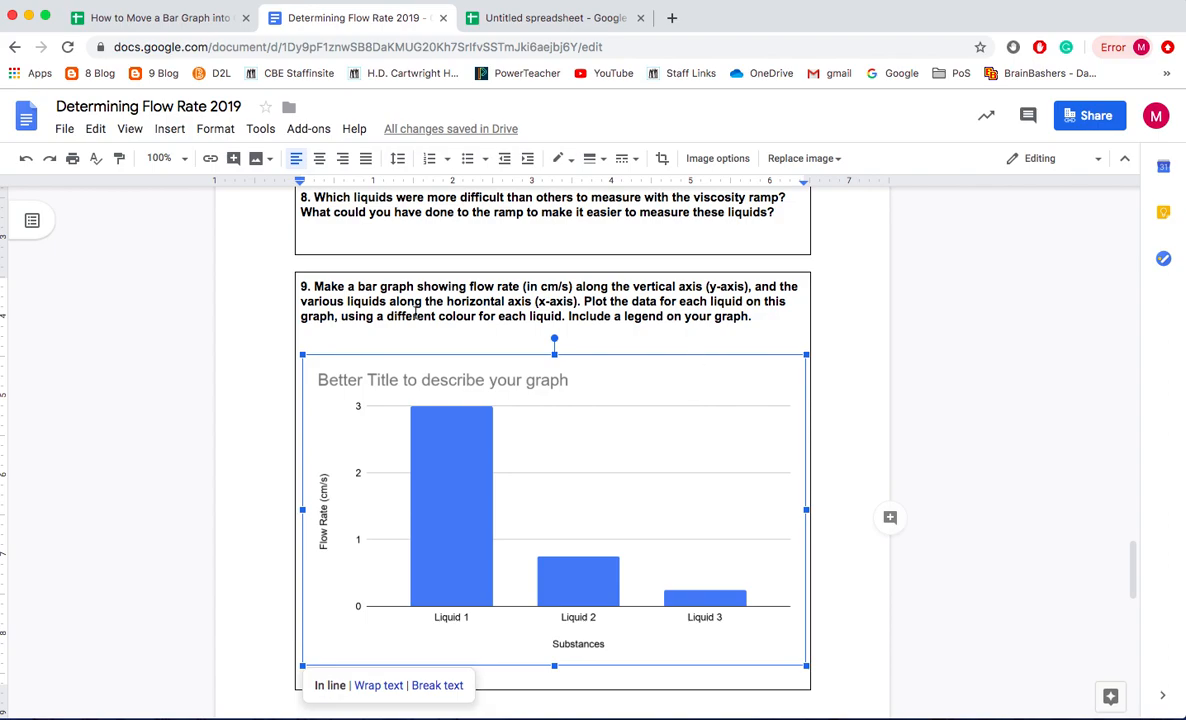
Delete the phrase "using a different colour for each liquid." from the instructions of question 9
drag(360, 317, 553, 318)
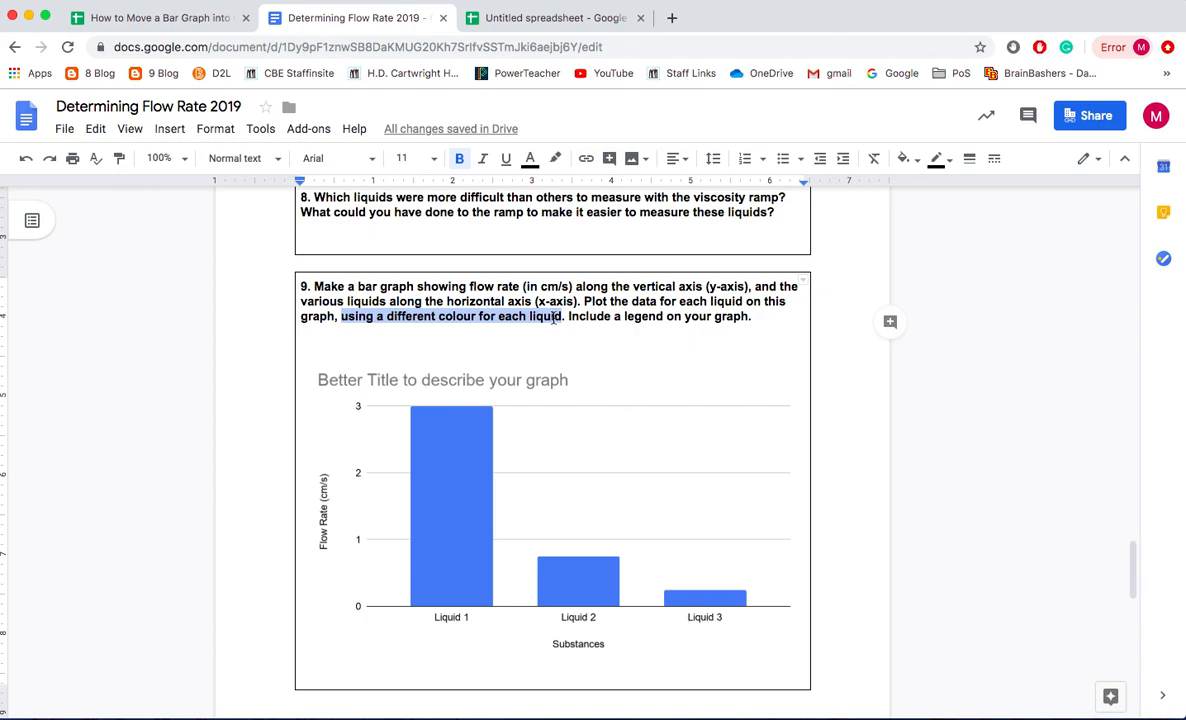
key(BackSpace)
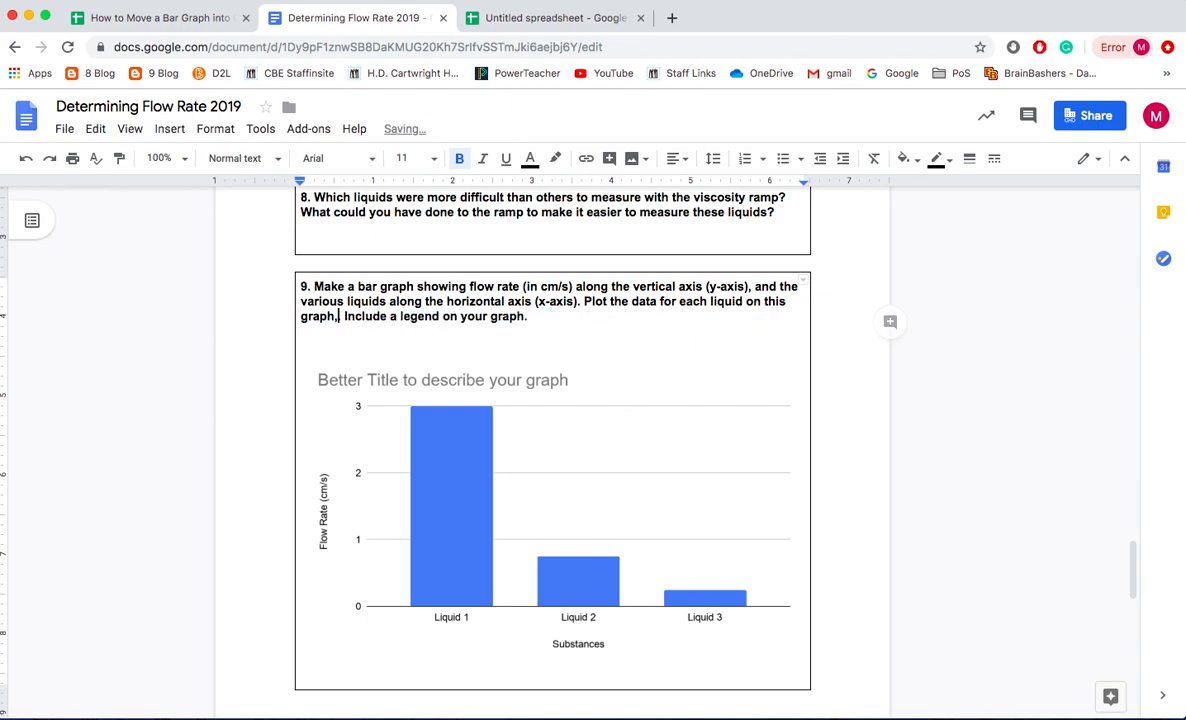